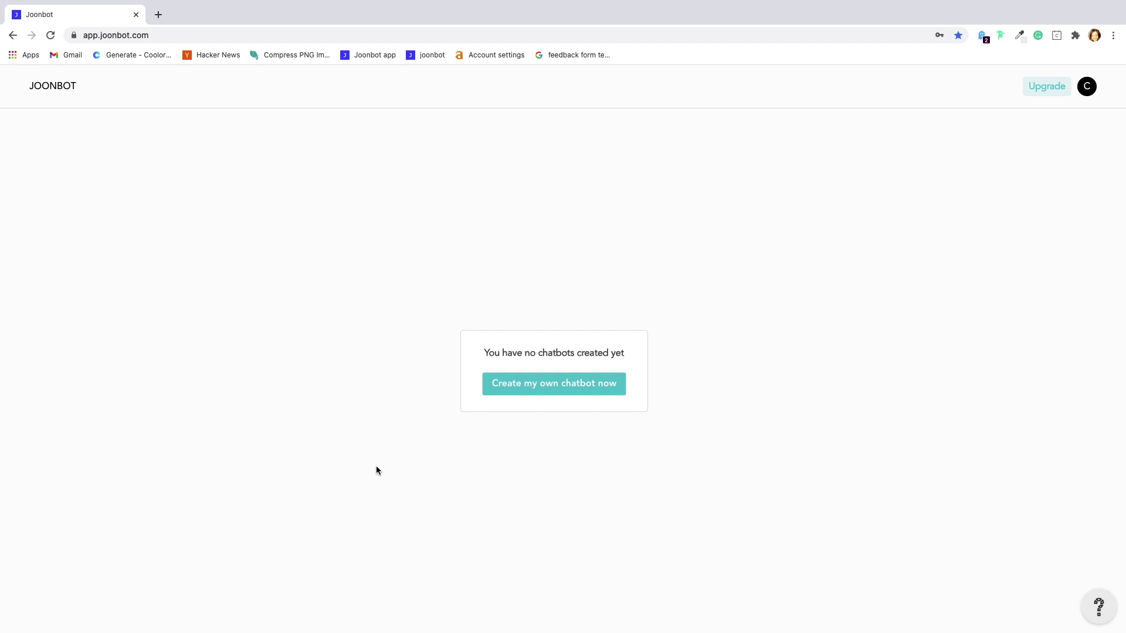
Create a chatbot from scratch named 'My first chatbot' with purpose 'Tutorial'
click(530, 390)
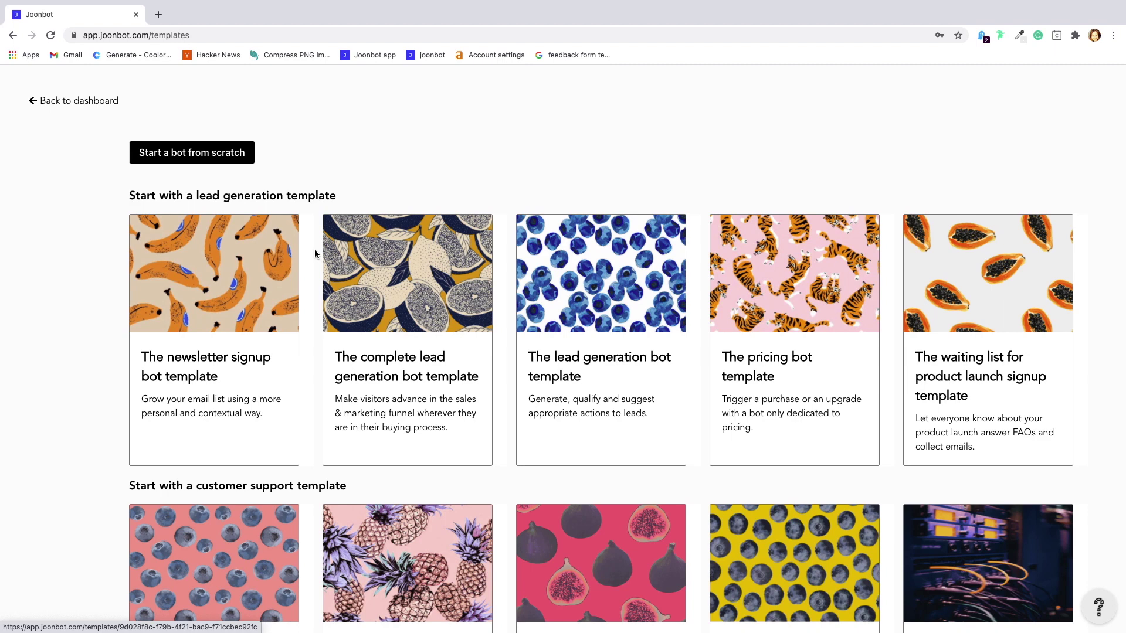
click(192, 153)
text(M)
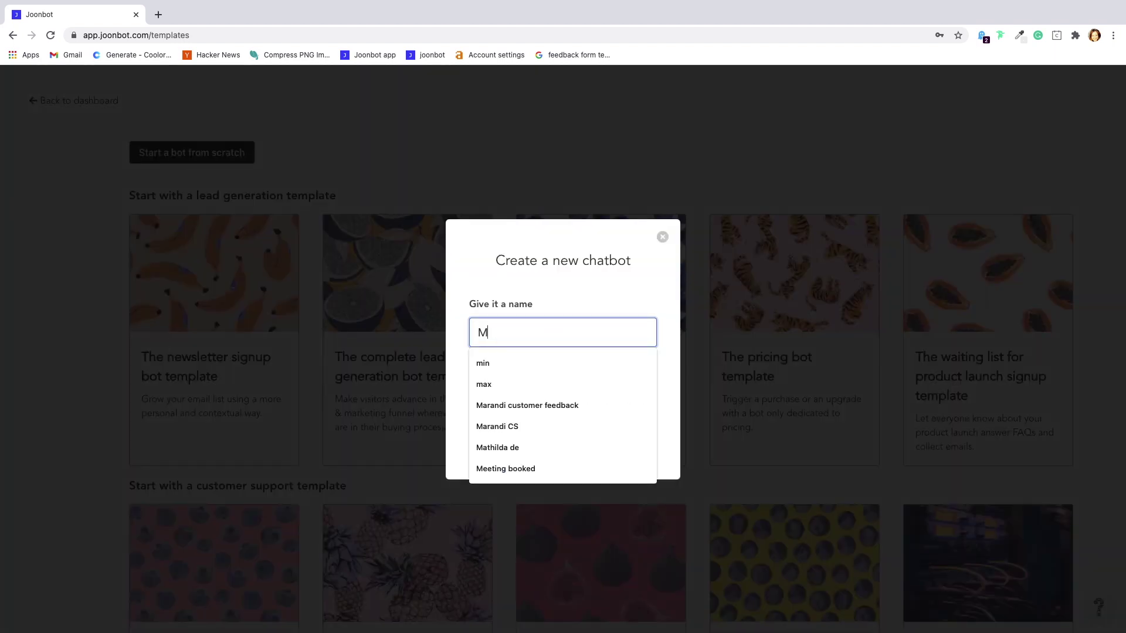
text(y first chatbot)
key(Tab)
text(Tut)
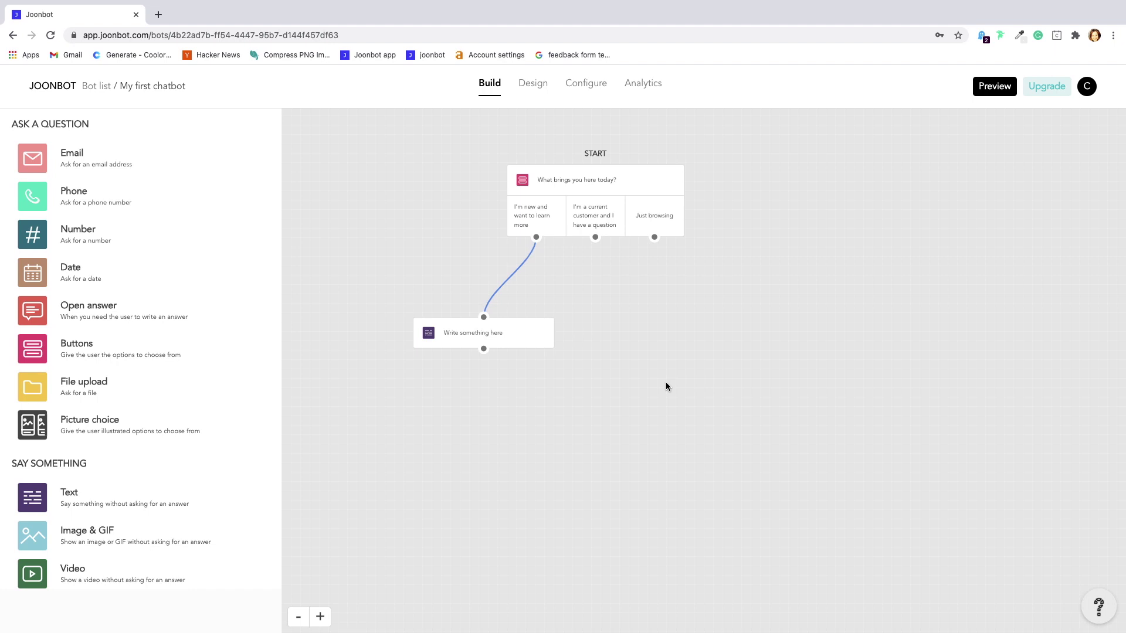
Route the current-customer answer to a 'Great! 😊' text block and test it in the preview
scroll(62, 355, down, 2)
drag(35, 456, 672, 312)
drag(596, 237, 644, 294)
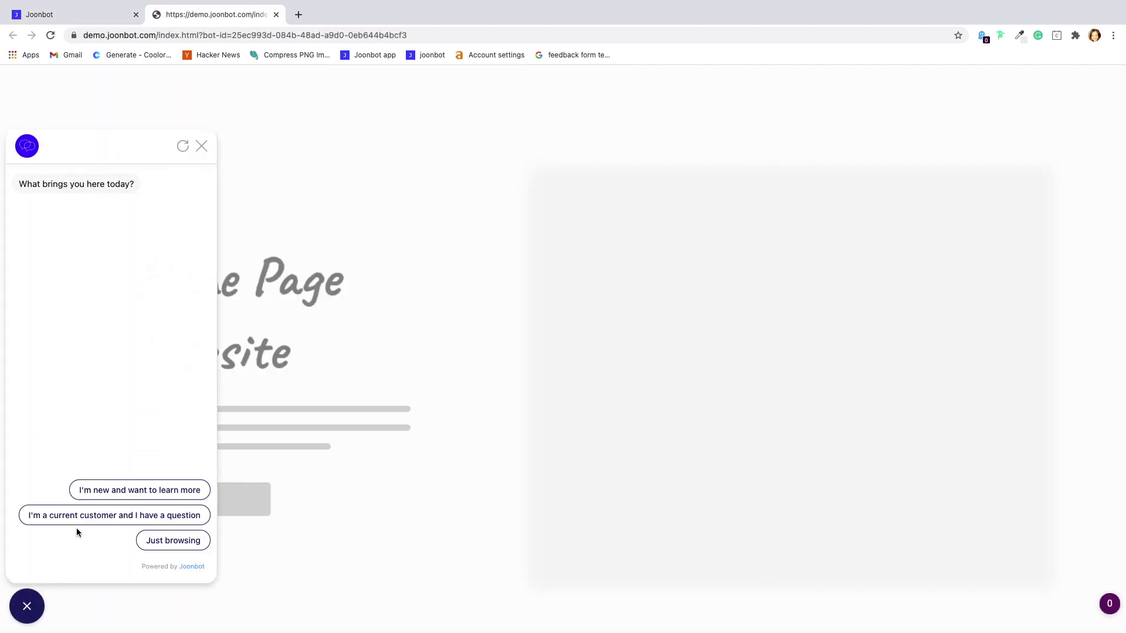
click(78, 522)
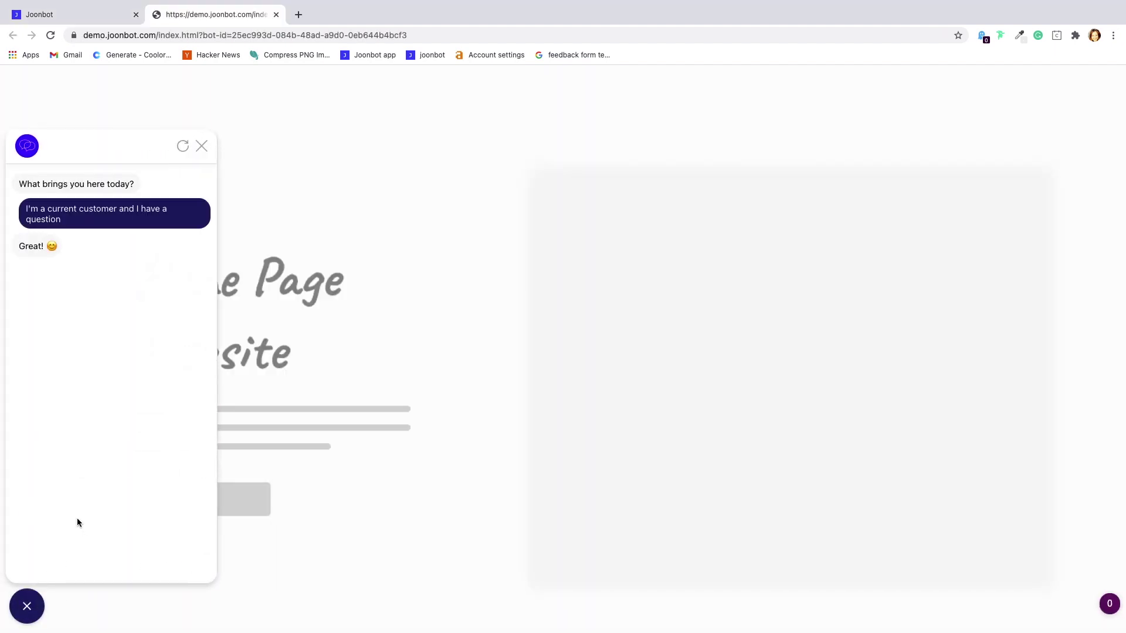
key(ctrl+shift+Tab)
Add a 'What's your name?' open-answer question with placeholder 'John Doe'
click(32, 314)
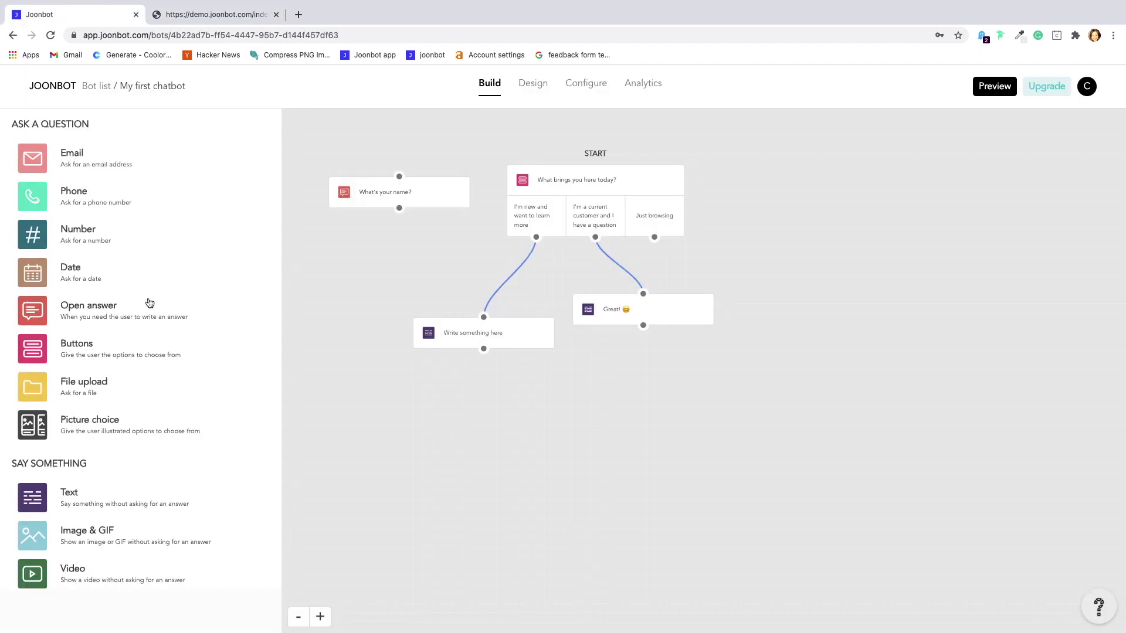
drag(368, 195, 387, 416)
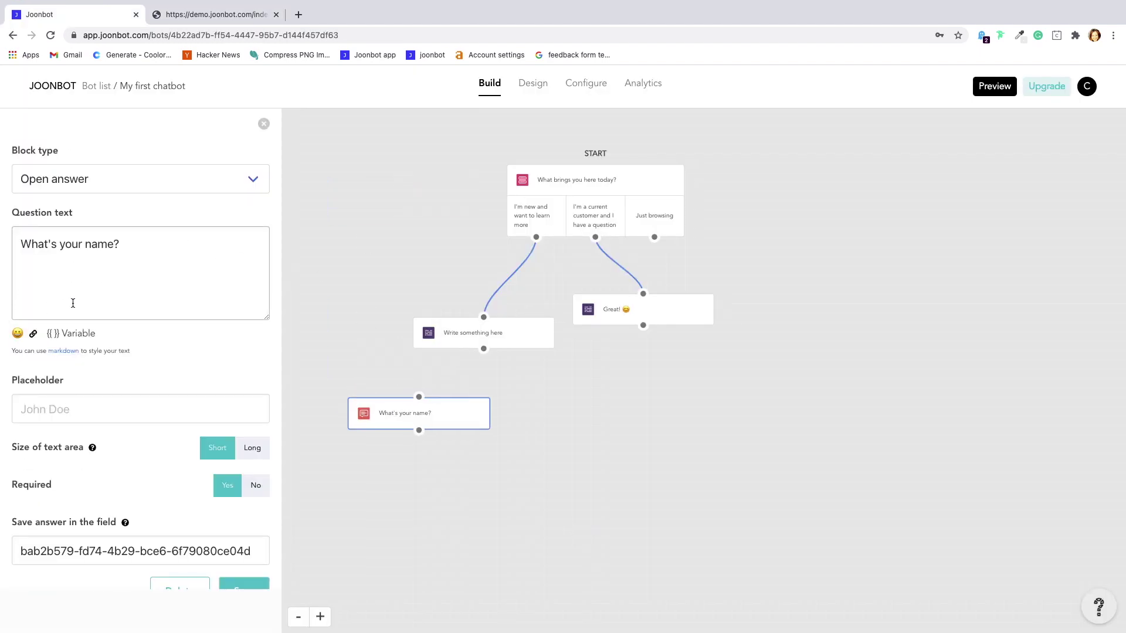
click(14, 421)
text(John Doe)
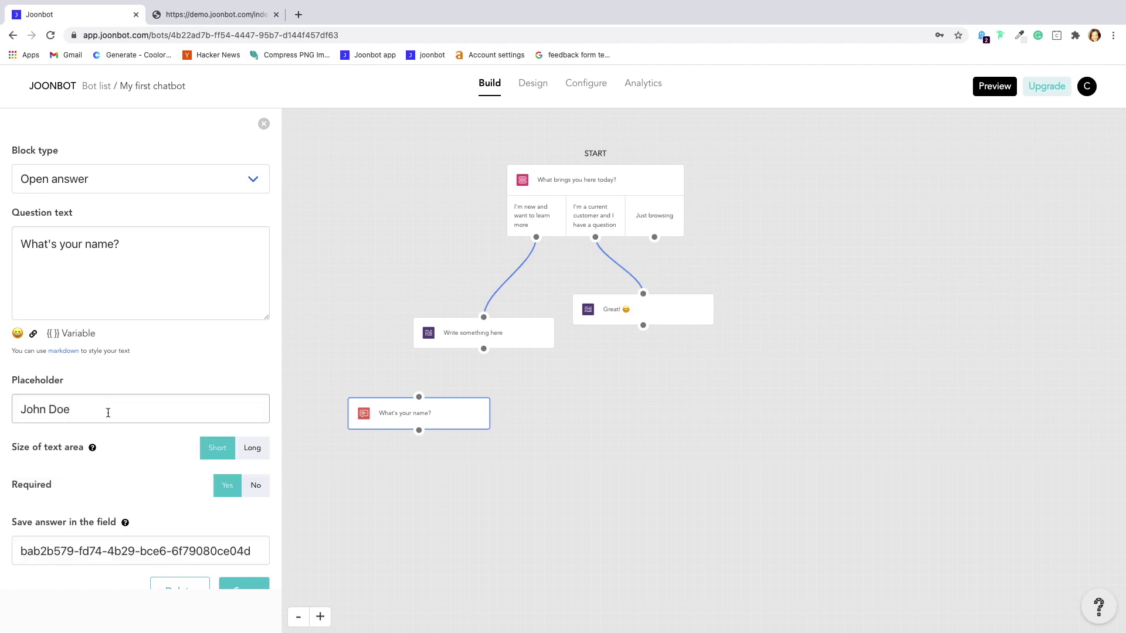
scroll(118, 441, down, 2)
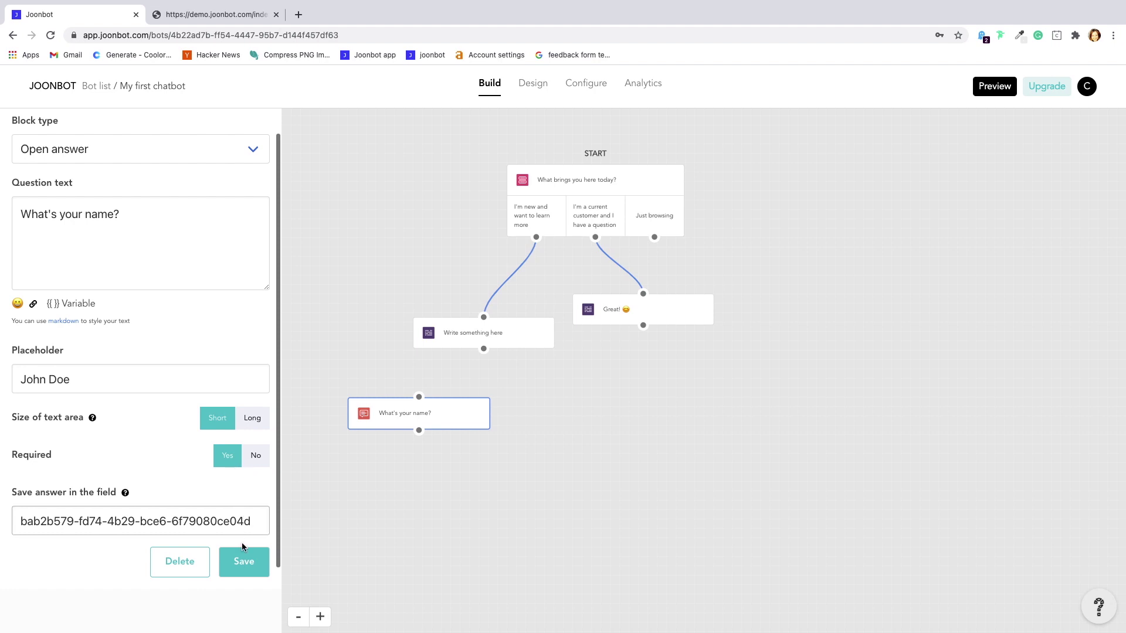
click(243, 557)
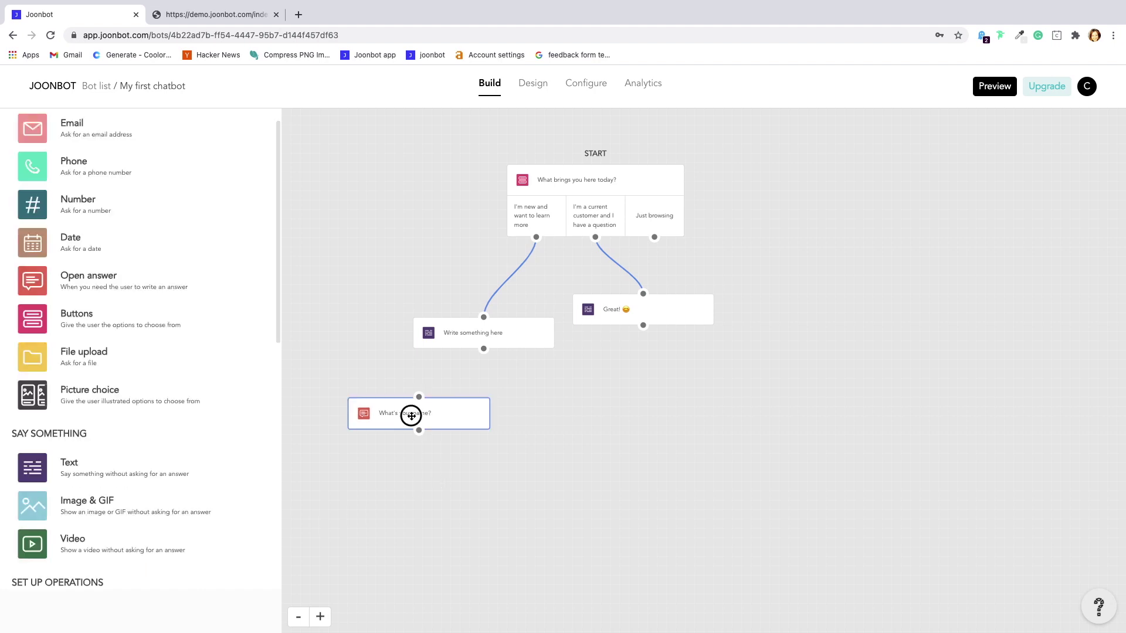
Move the name question beneath the 'Great! 😊' message
drag(411, 416, 640, 376)
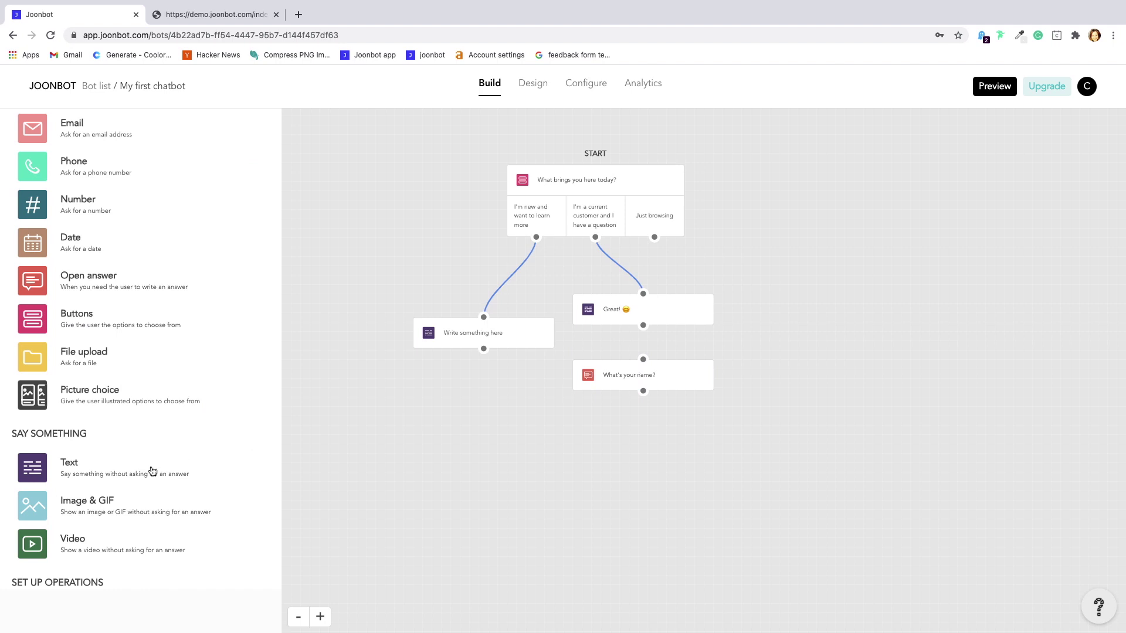
scroll(72, 310, down, 1)
scroll(59, 272, up, 2)
click(34, 162)
Add an email question below the name question with a sample john.doe email placeholder
drag(33, 161, 616, 465)
drag(581, 397, 610, 439)
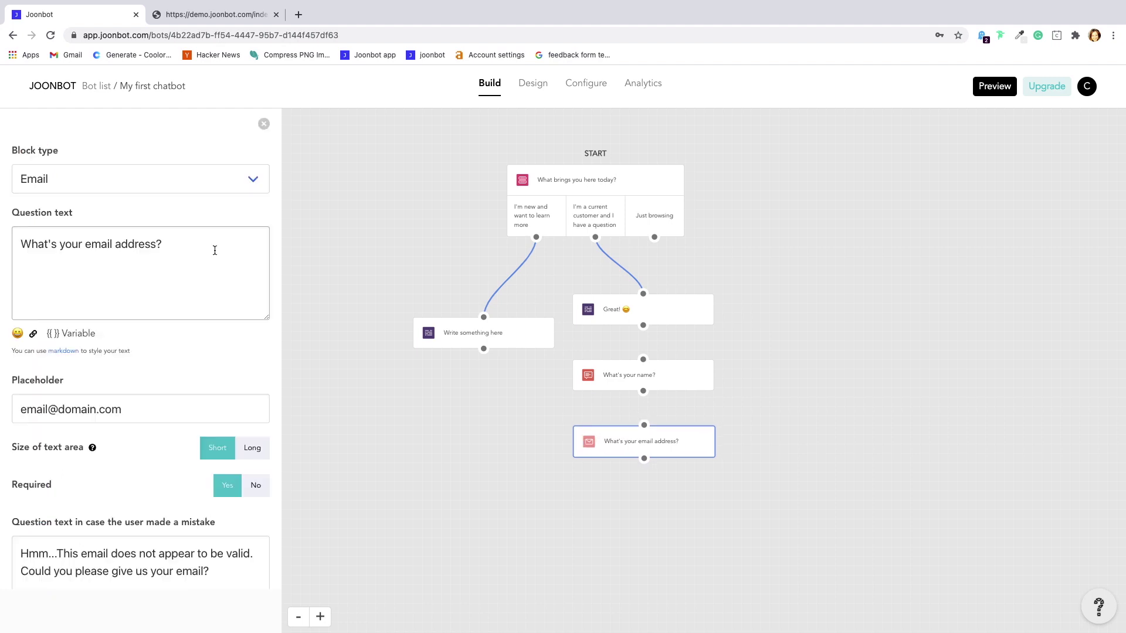
click(159, 416)
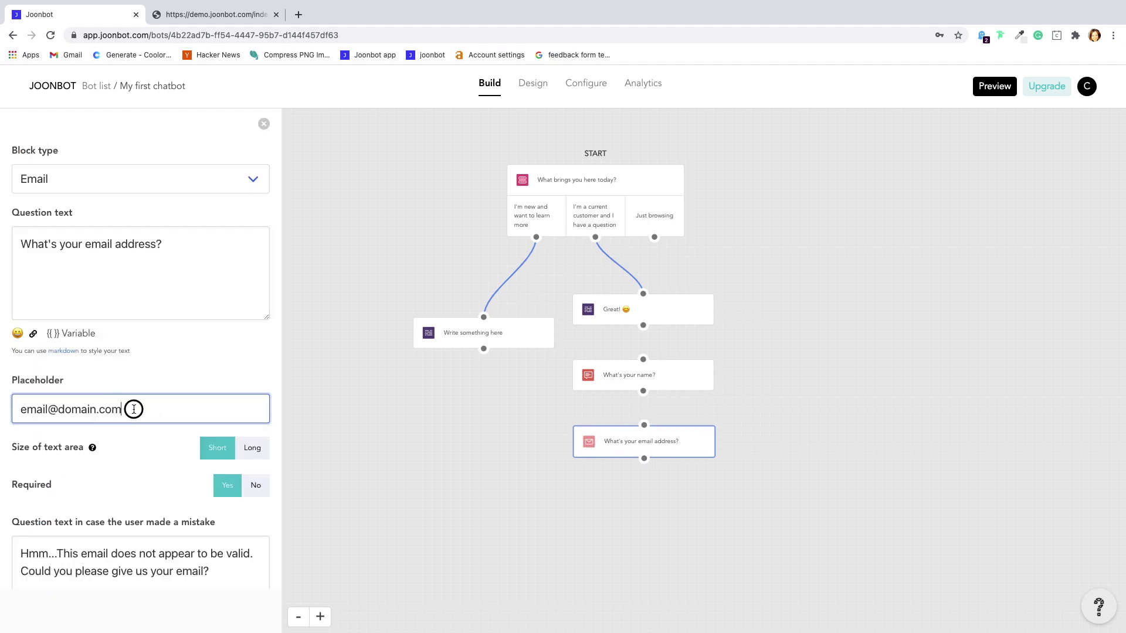
key(ctrl+a)
text(john.doe)
click(34, 442)
scroll(141, 498, down, 5)
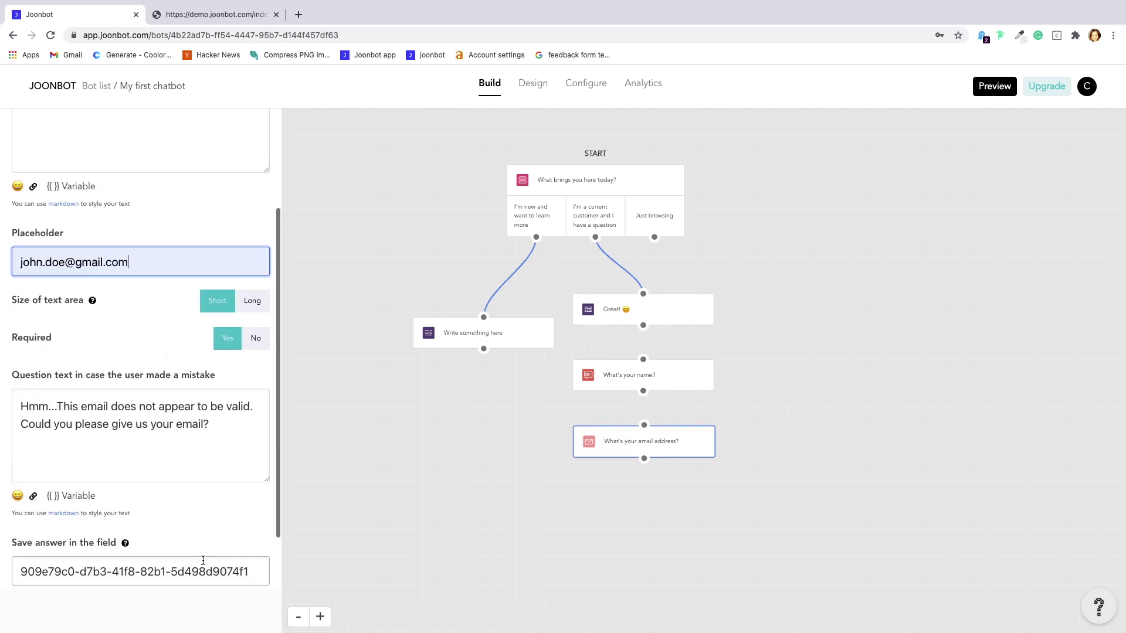
click(244, 540)
Link 'Great! 😊', the name question and the email question in sequence
mouse_move(644, 325)
mouse_down()
mouse_move(645, 512)
mouse_move(636, 462)
mouse_move(608, 449)
mouse_up()
scroll(204, 353, up, 5)
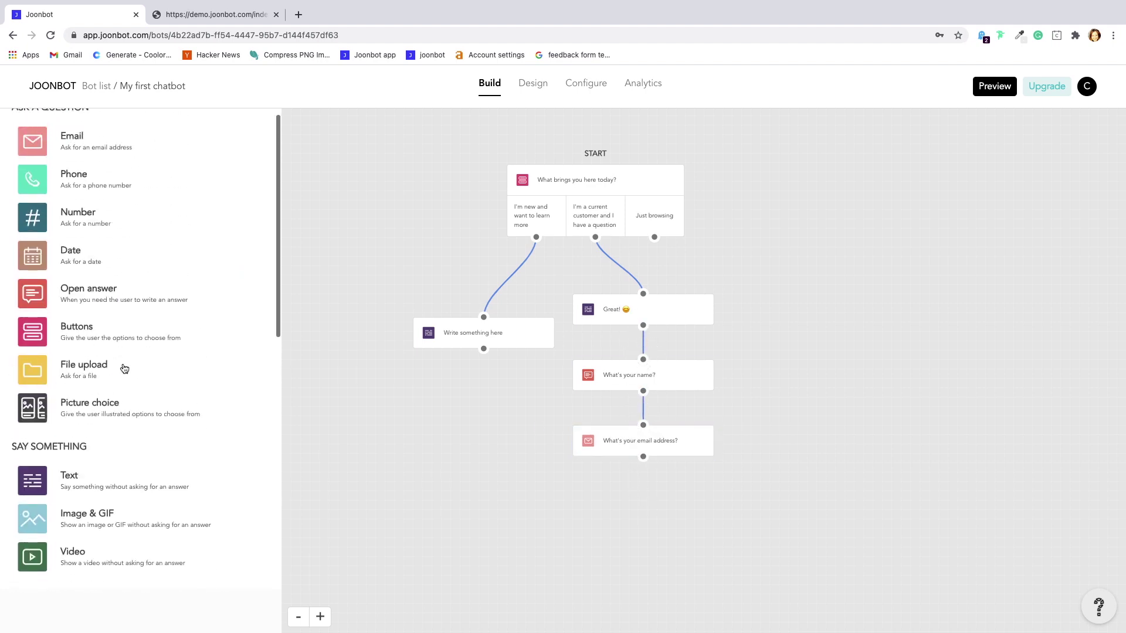
scroll(146, 150, up, 1)
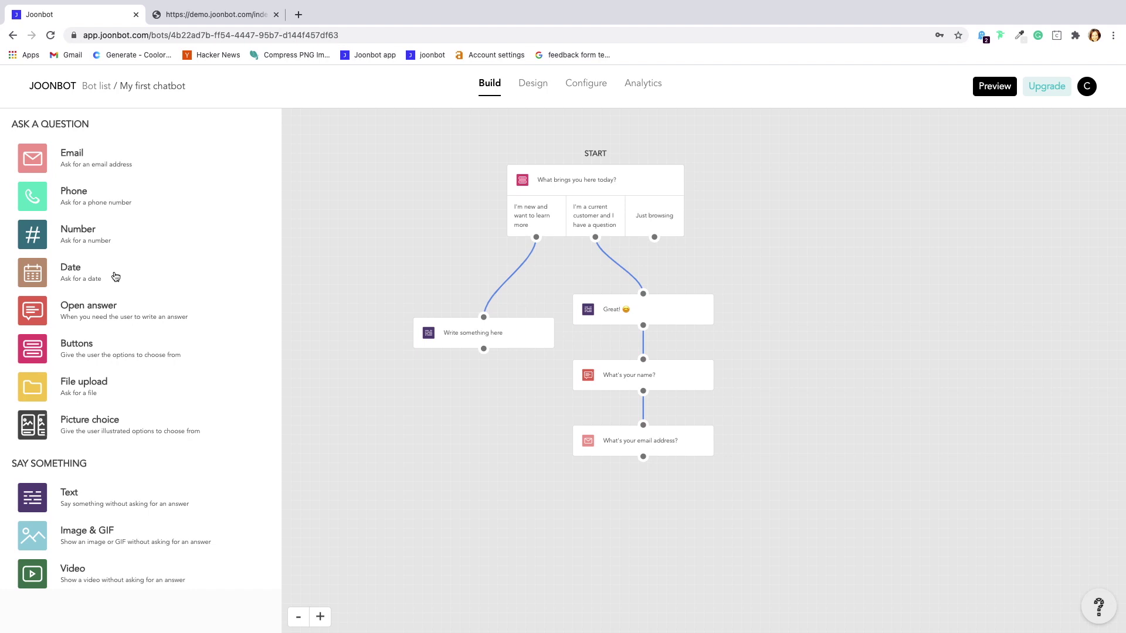
Review the Marandi survey's hosted chat page and begin editing its web address
scroll(116, 277, down, 3)
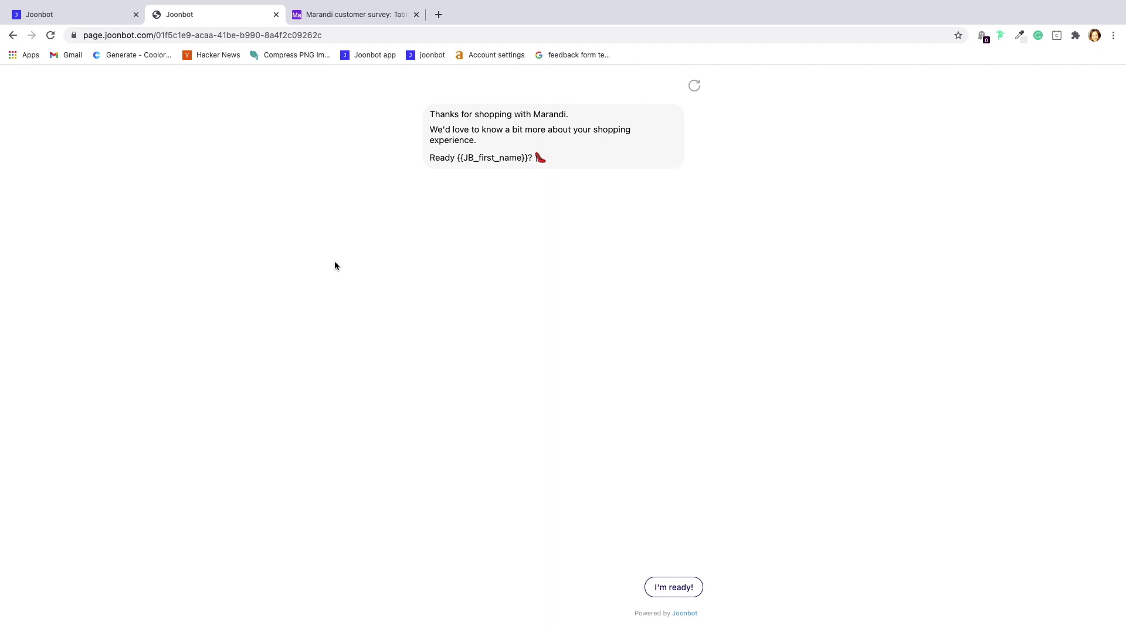
click(330, 35)
Reload the survey page with first-name and email parameters added to the URL
key(Right)
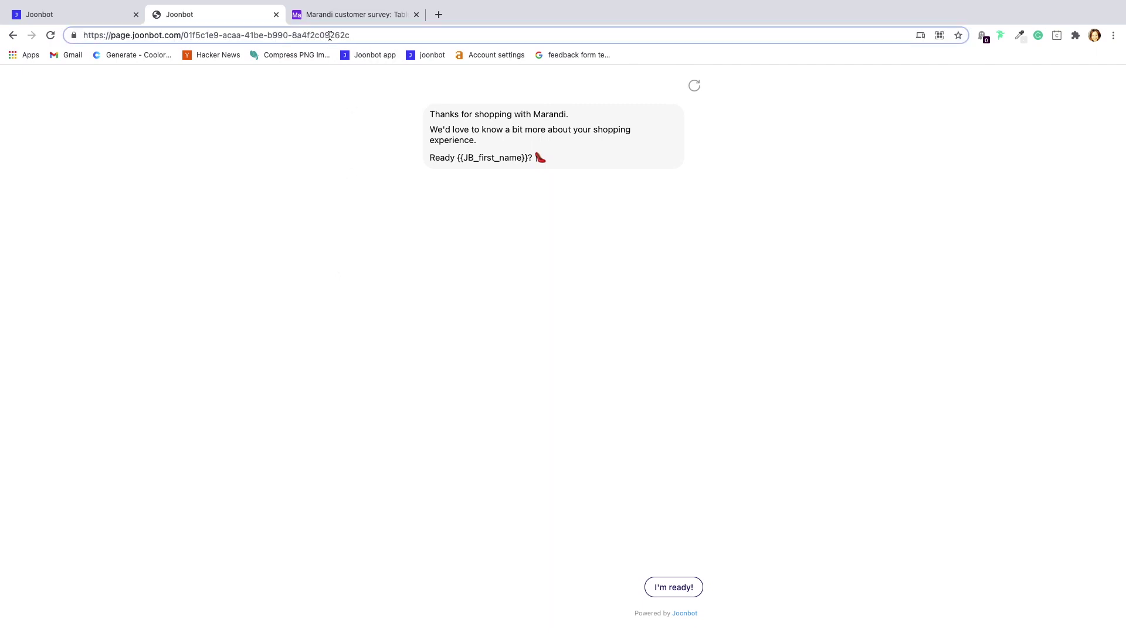
text(?)
key(Right)
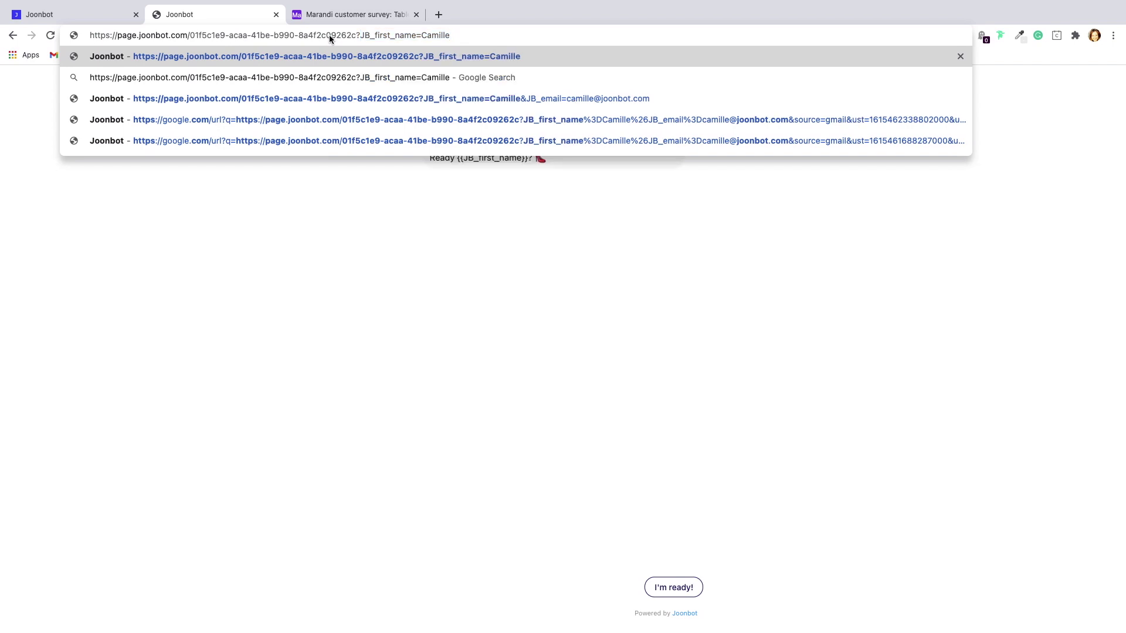
text(&)
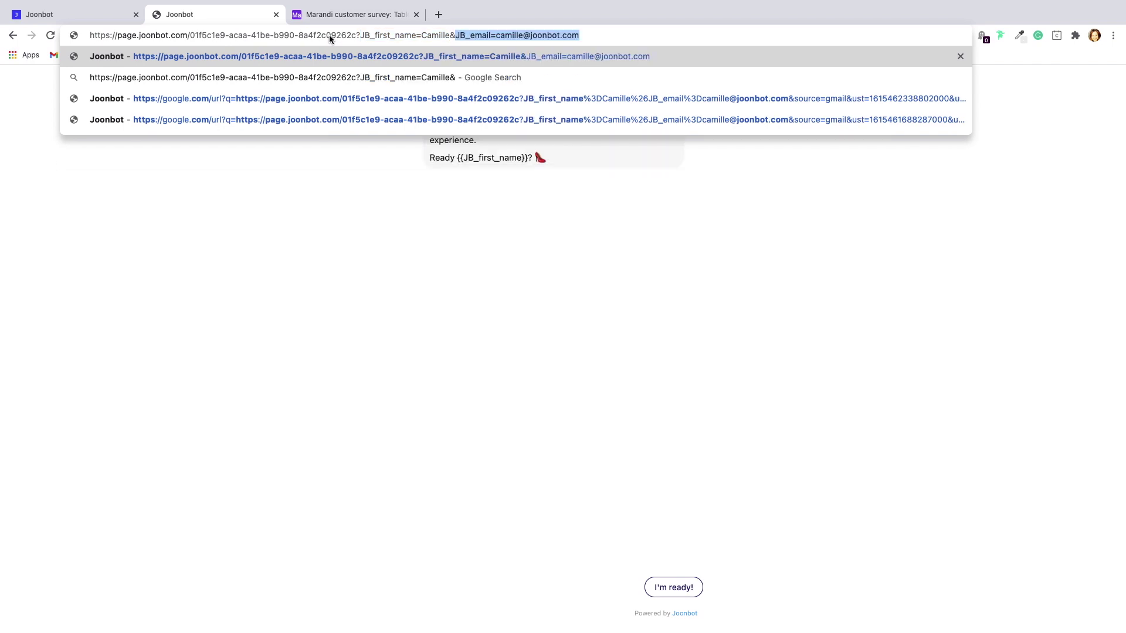
key(Return)
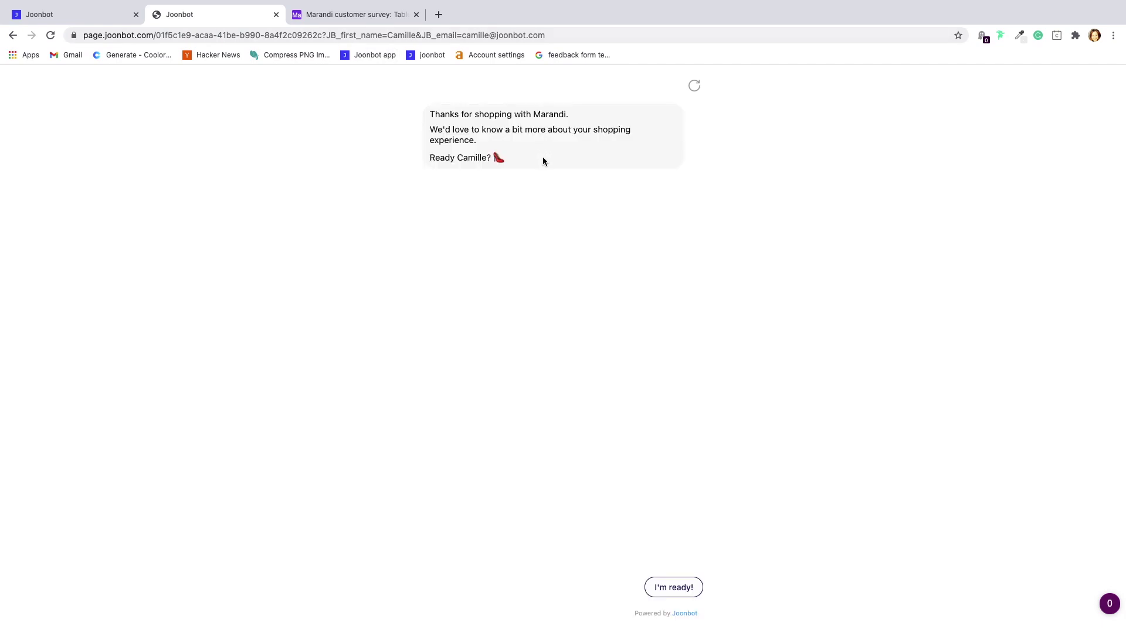
Answer the survey with four stars and four shoes, then verify the Airtable record
click(674, 588)
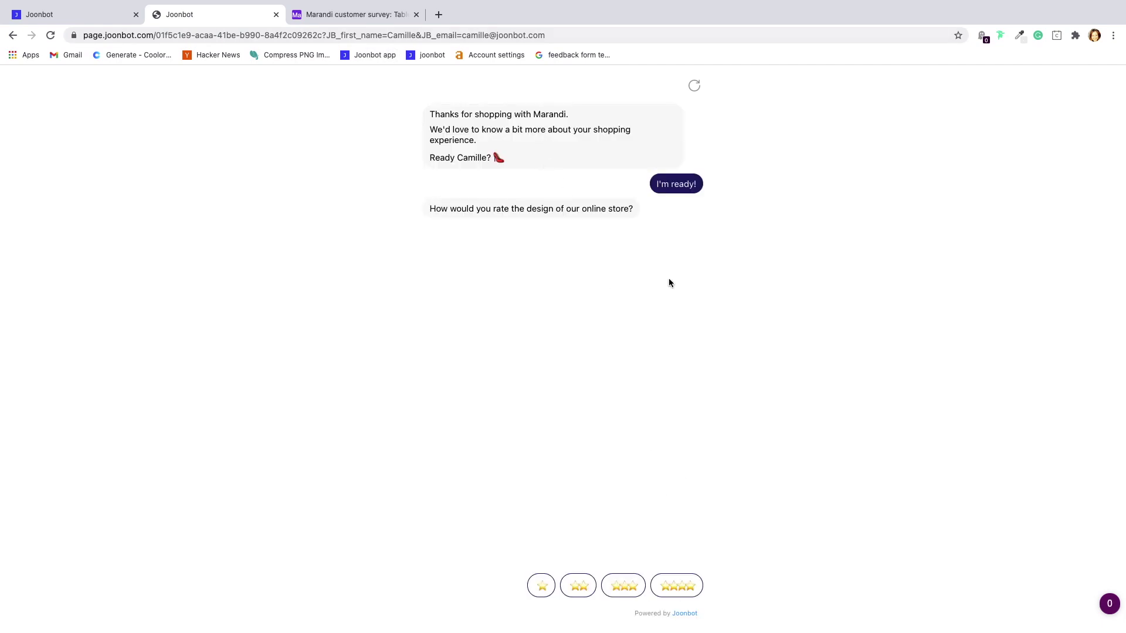
click(663, 594)
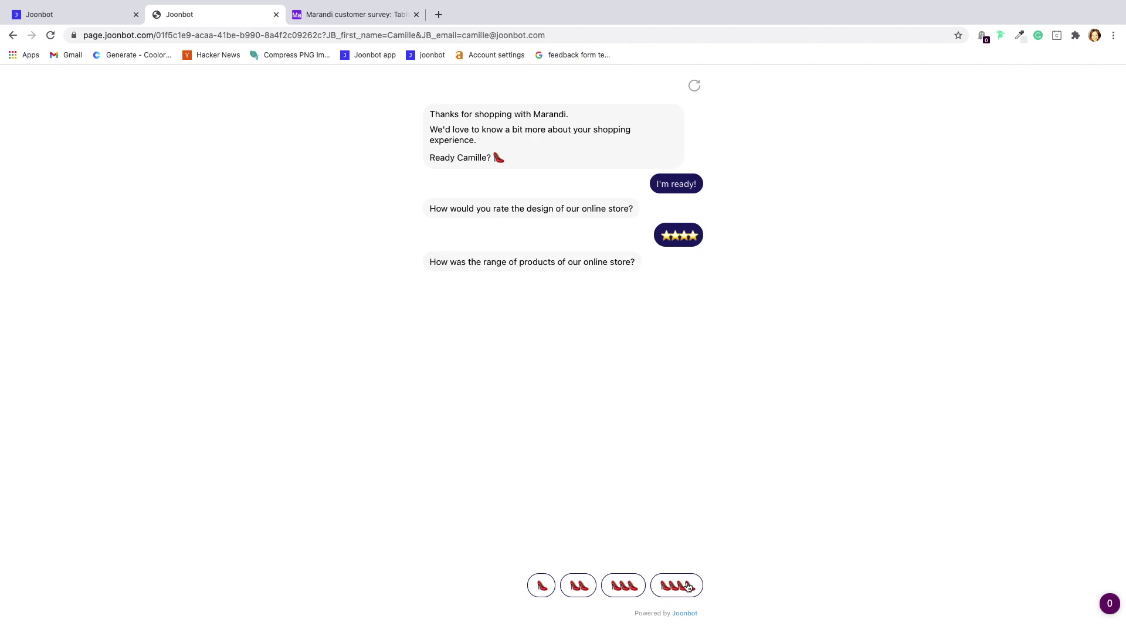
click(686, 586)
key(ctrl+Tab)
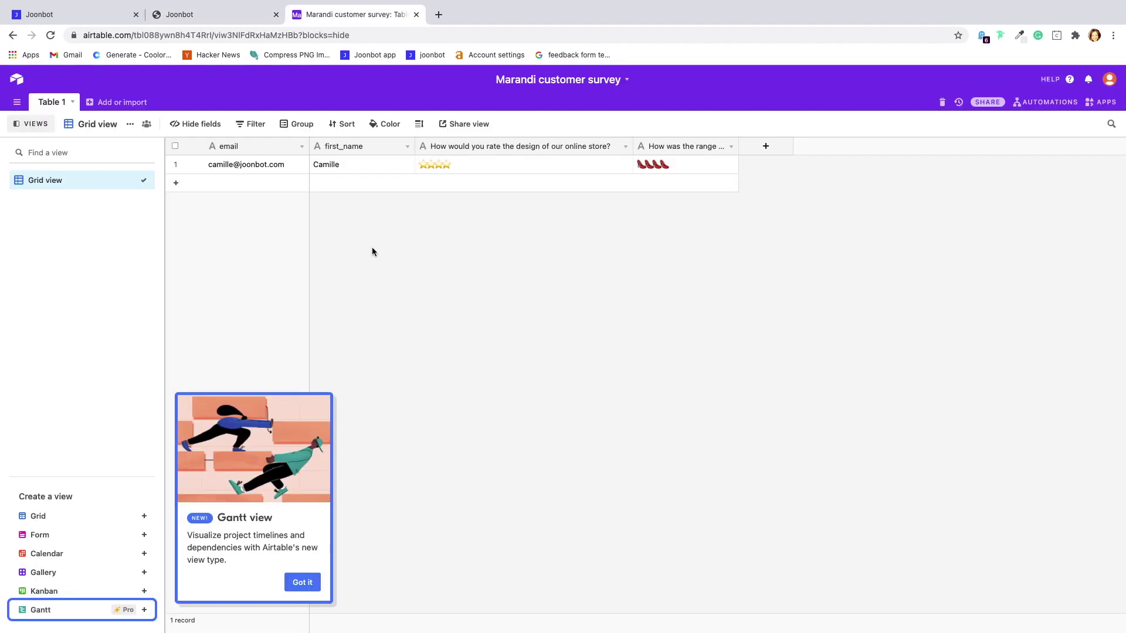
key(ctrl+Tab)
scroll(372, 388, down, 2)
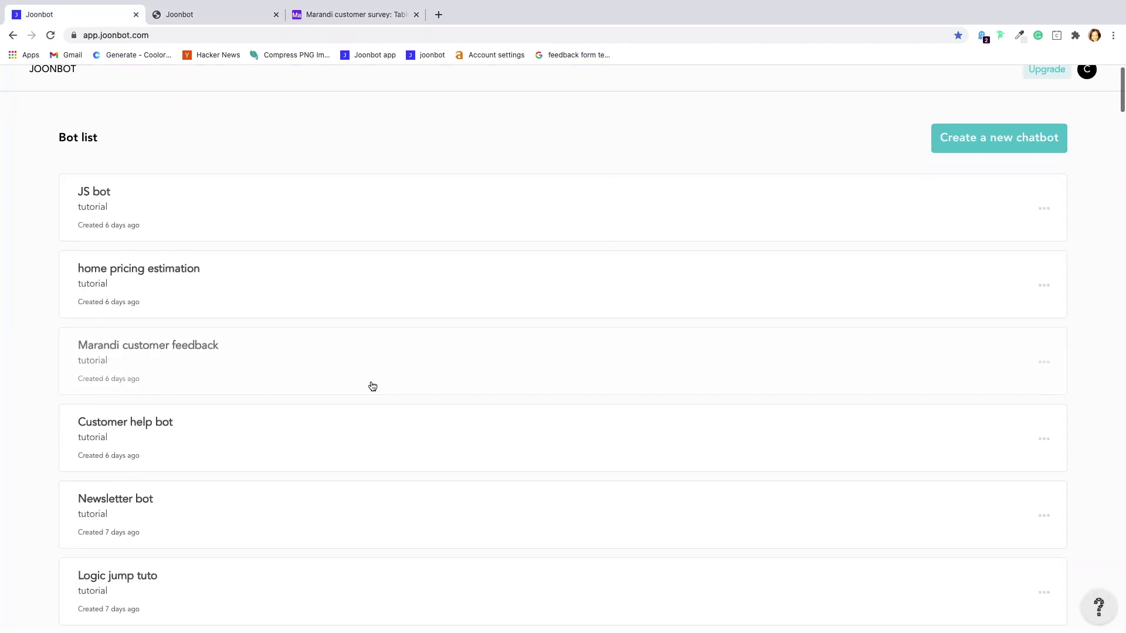
scroll(328, 396, down, 1)
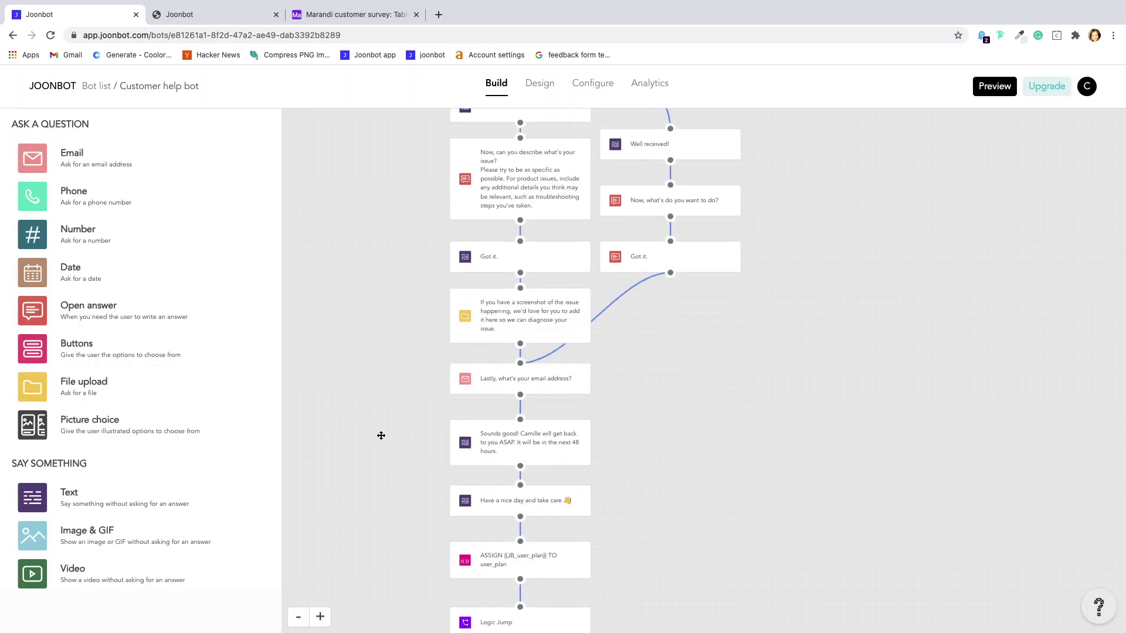
scroll(381, 436, down, 5)
click(556, 257)
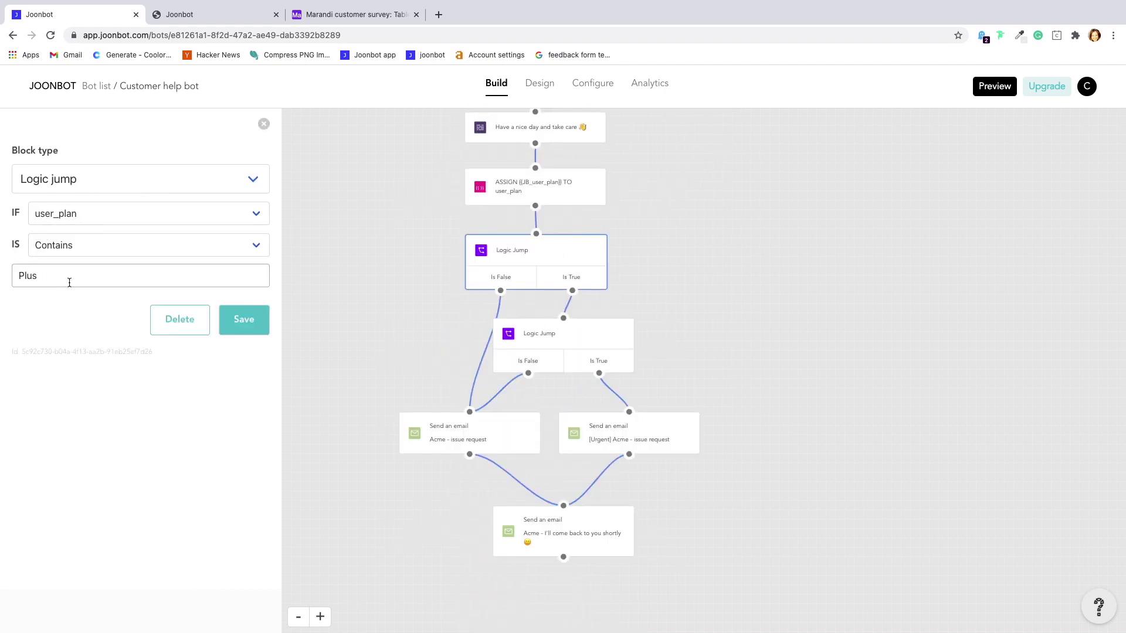
click(512, 187)
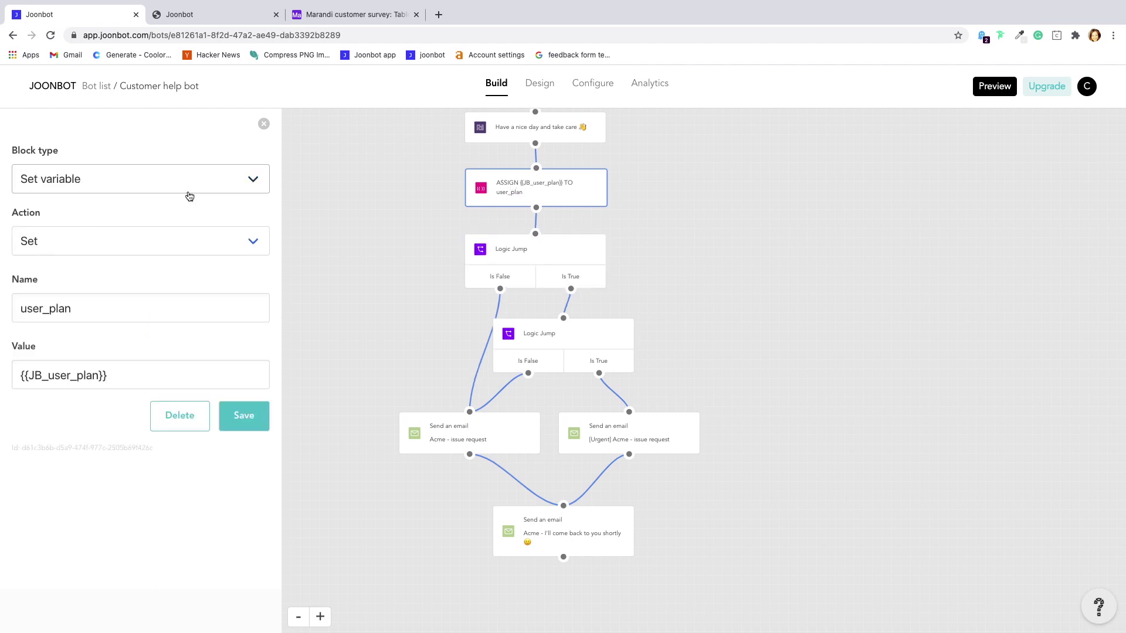
click(409, 328)
click(531, 336)
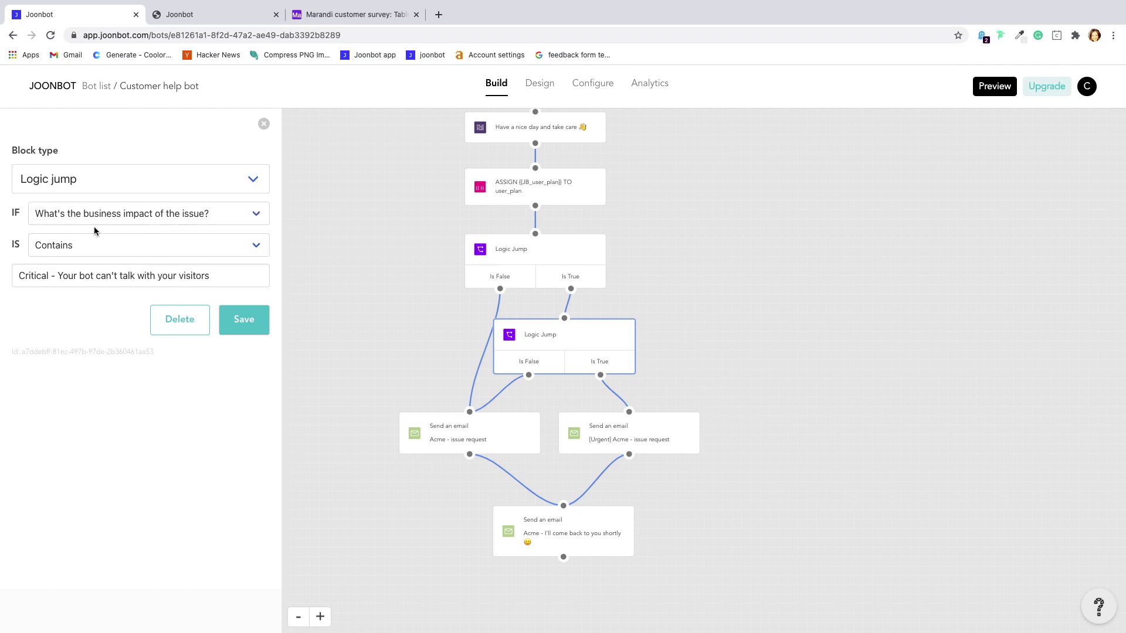
click(96, 86)
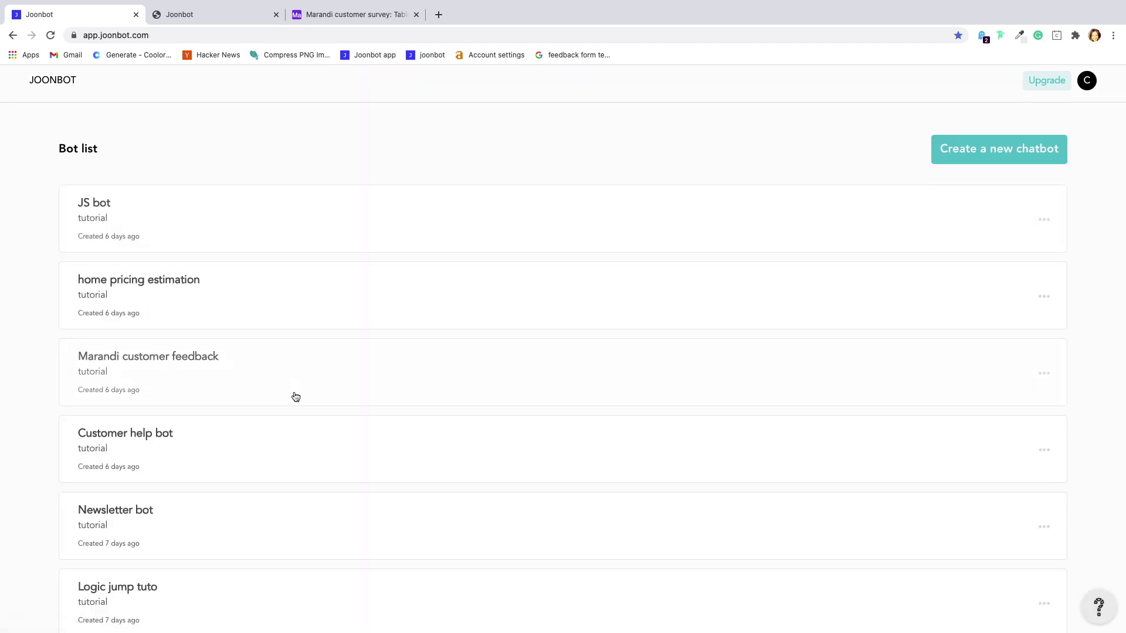
click(183, 256)
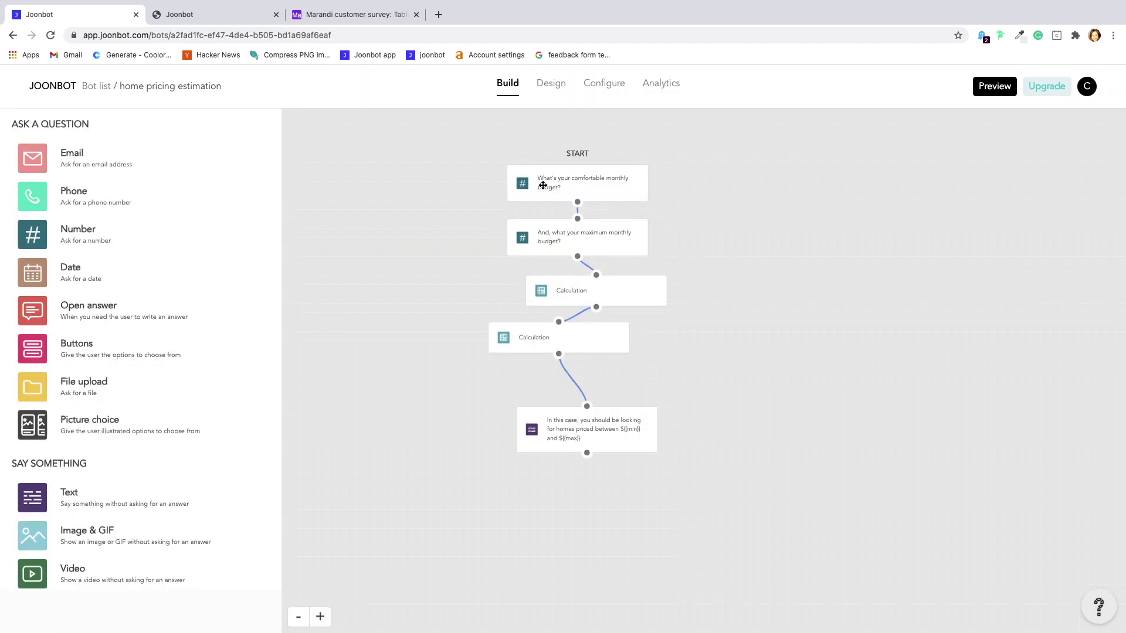
click(544, 186)
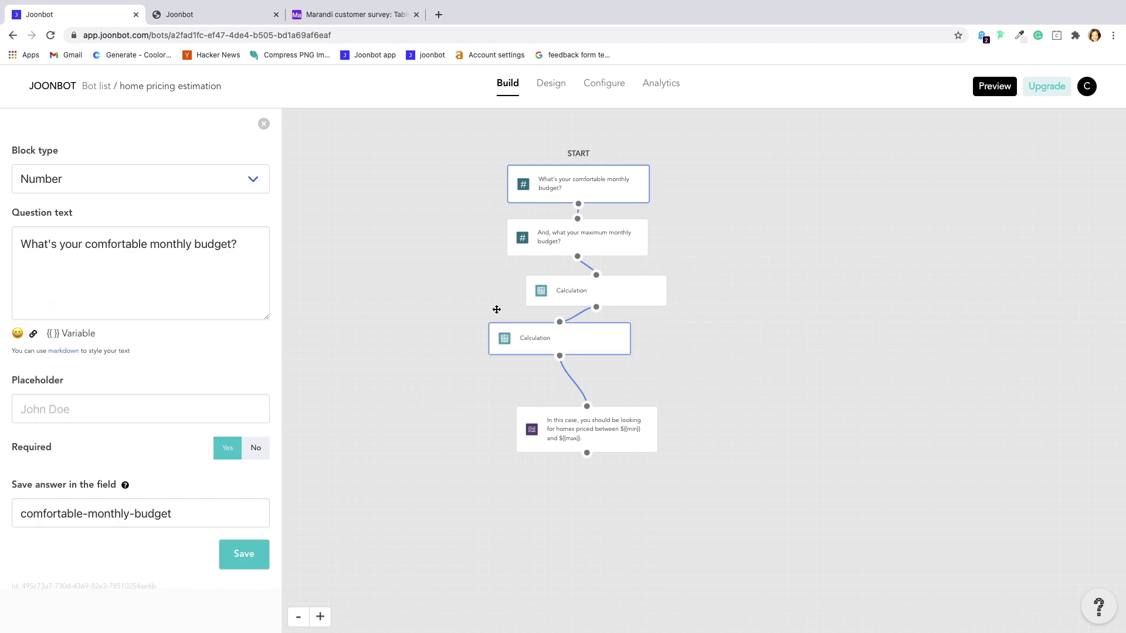
click(540, 244)
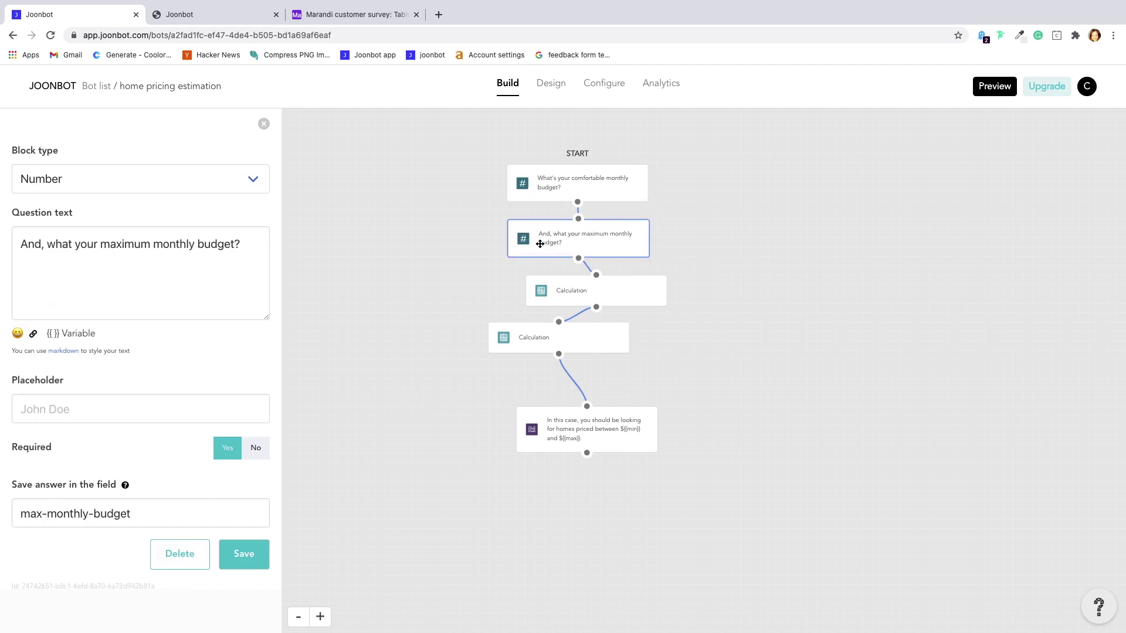
click(533, 298)
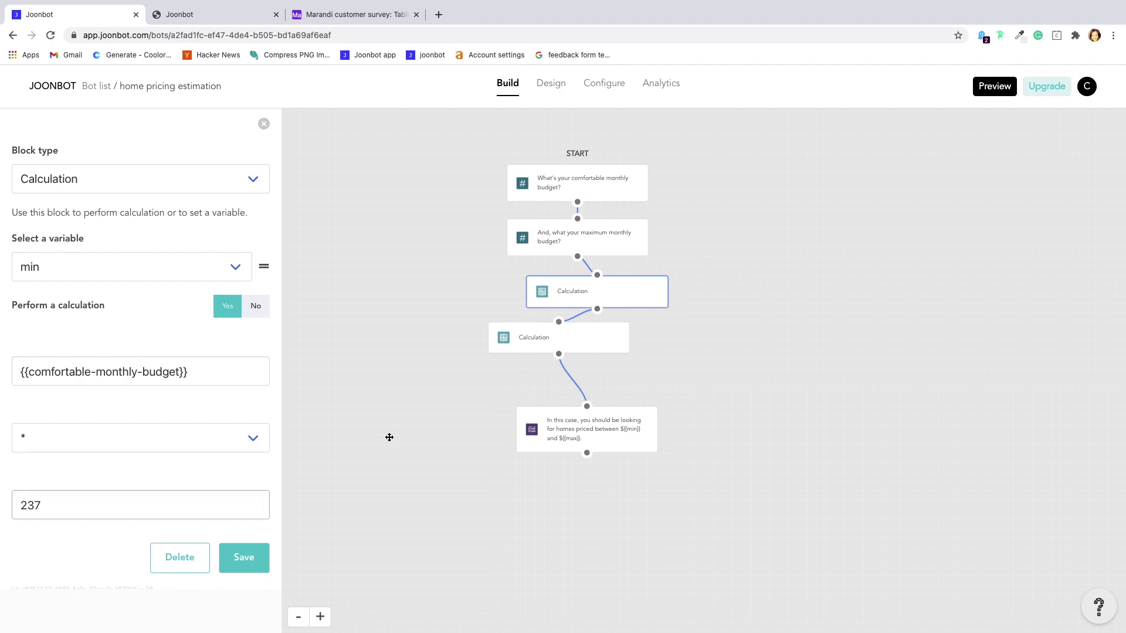
click(543, 334)
click(553, 435)
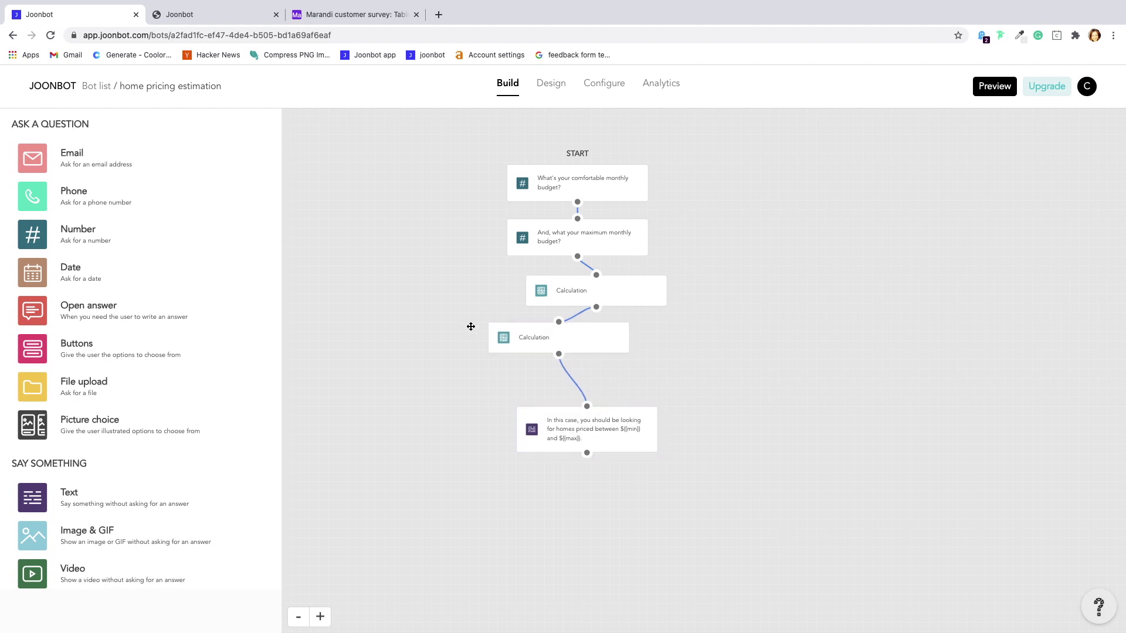
click(98, 87)
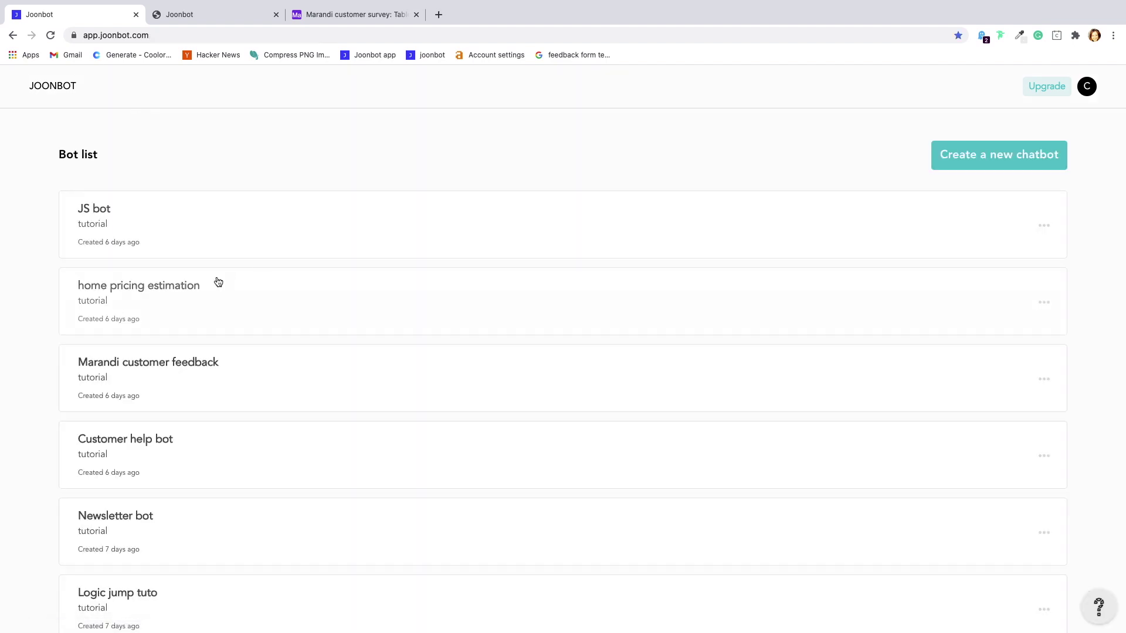
Open the Customer help bot and inspect its email question and Send an email blocks
click(201, 452)
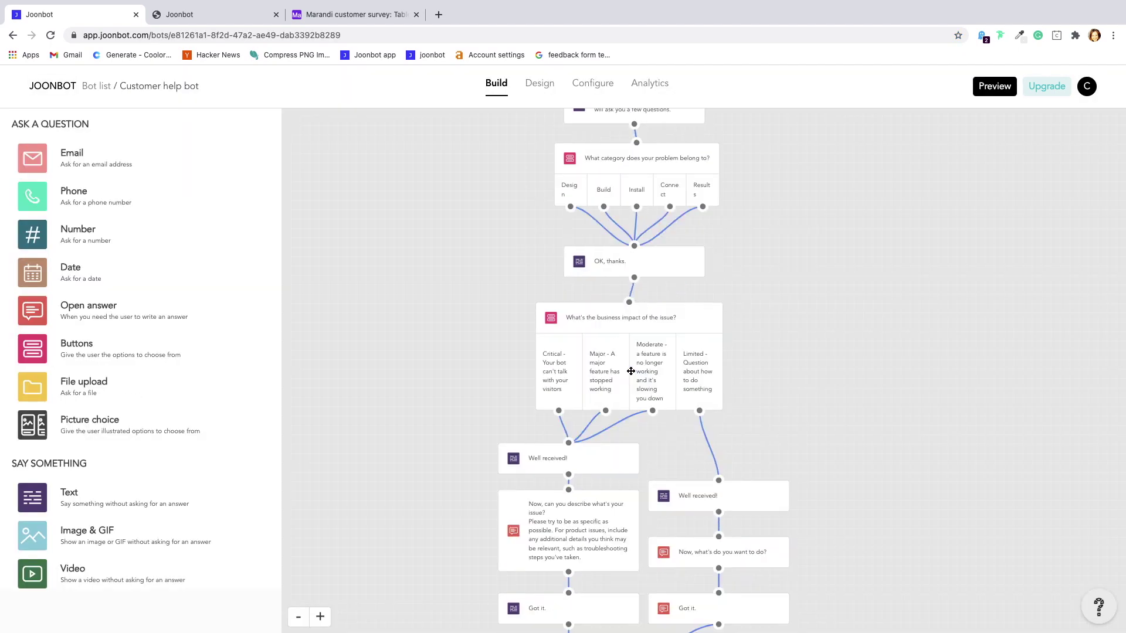
scroll(607, 438, down, 5)
click(596, 484)
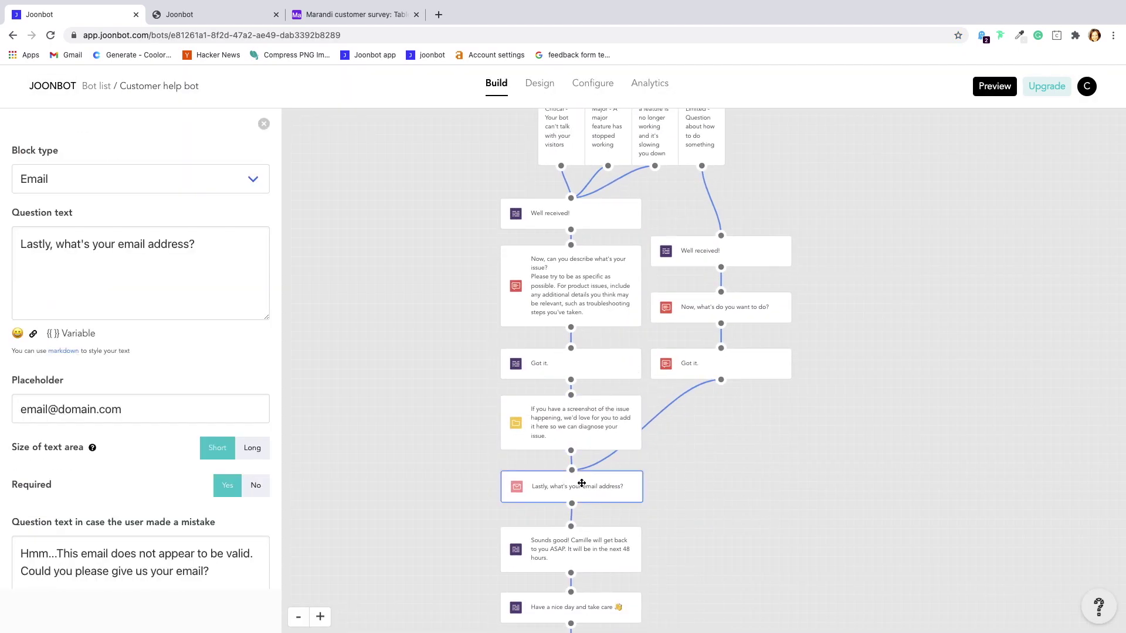
scroll(83, 478, down, 4)
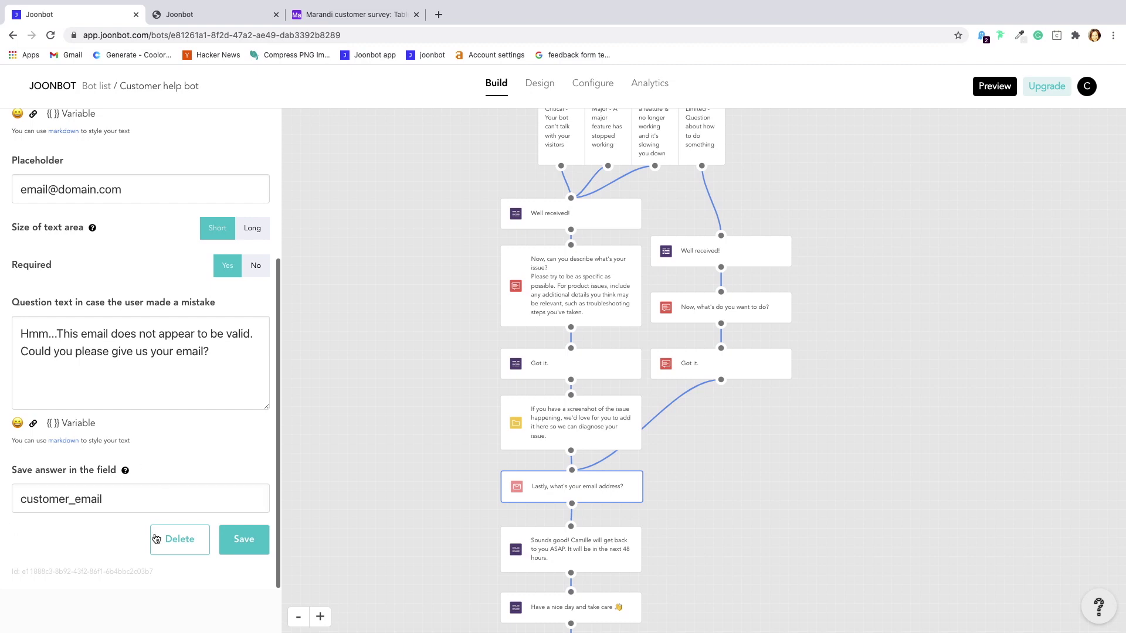
scroll(506, 520, down, 10)
scroll(506, 521, up, 3)
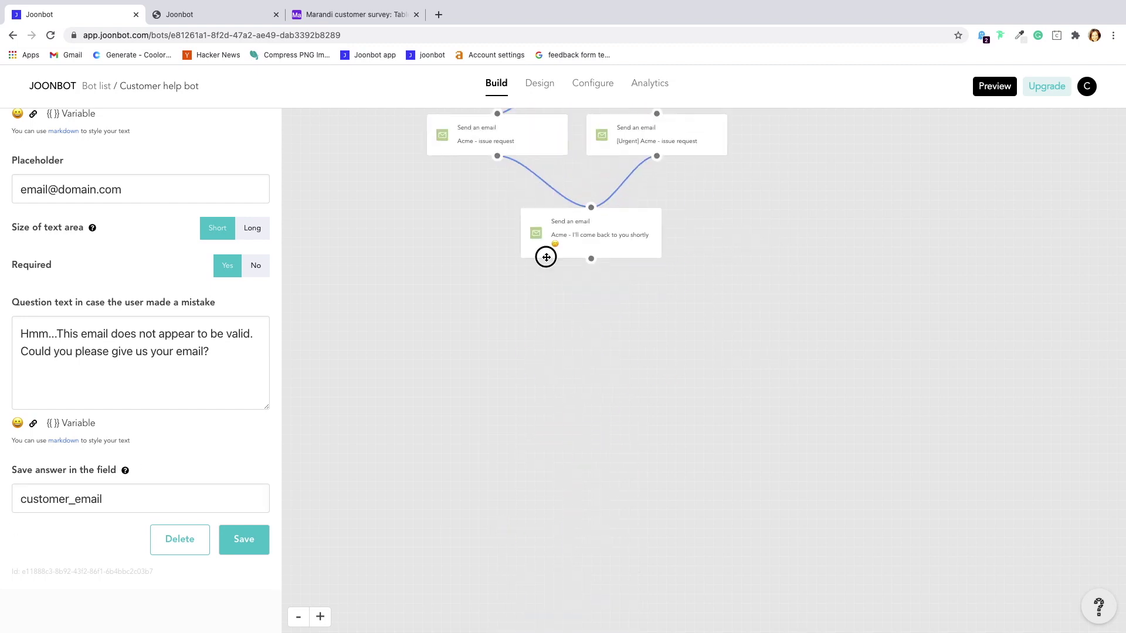
click(545, 255)
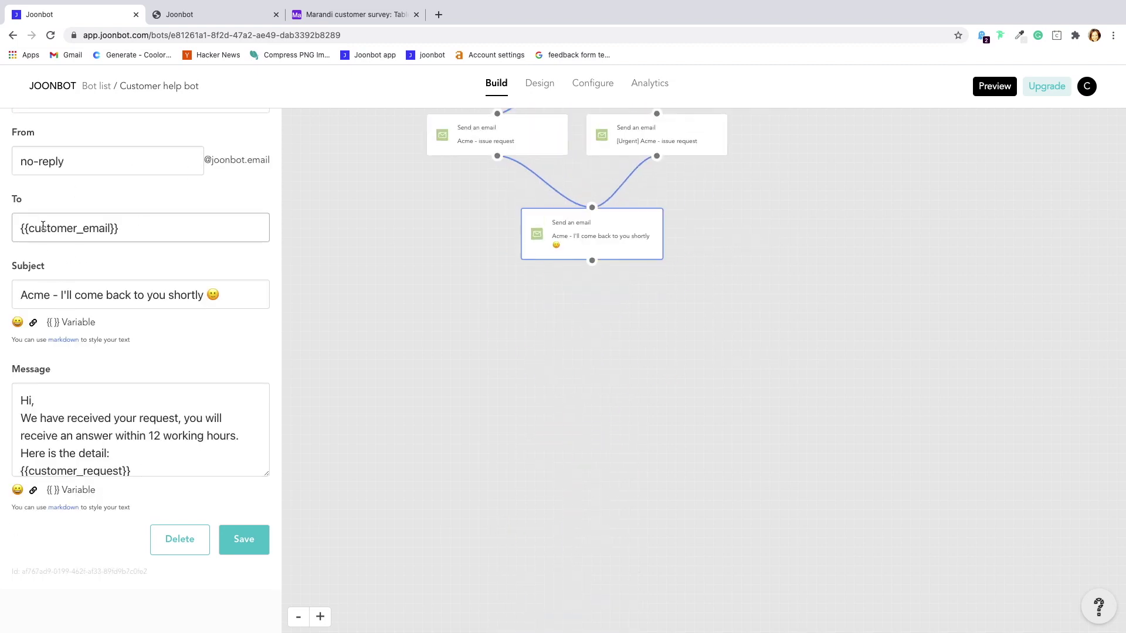
click(477, 301)
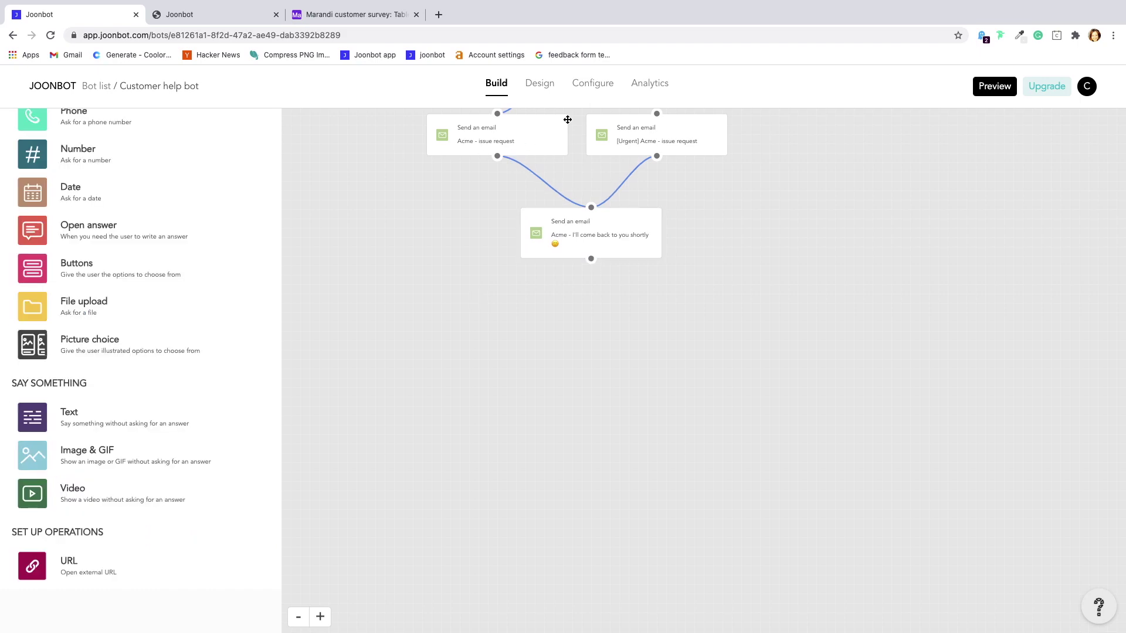
click(588, 88)
Add and save a second notification email address
click(165, 123)
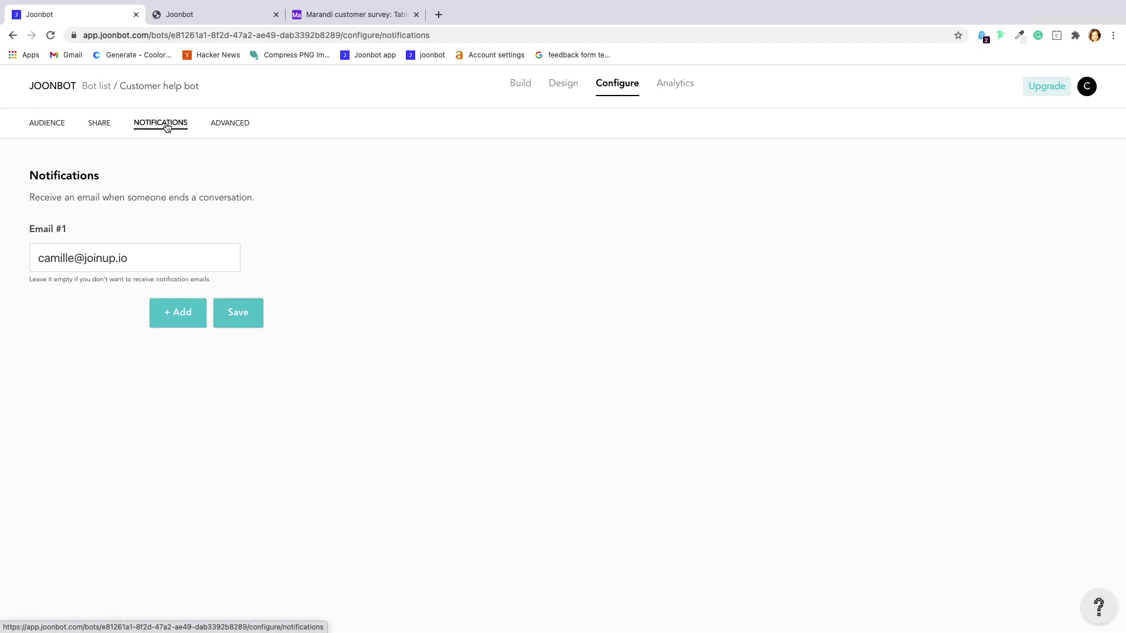
click(176, 317)
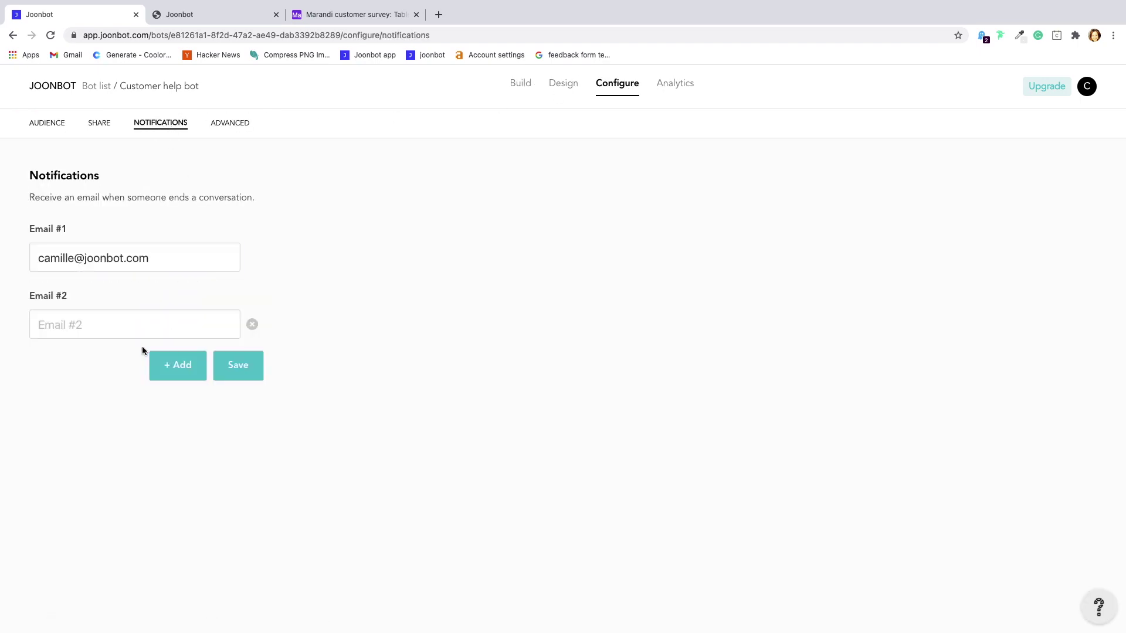
click(116, 326)
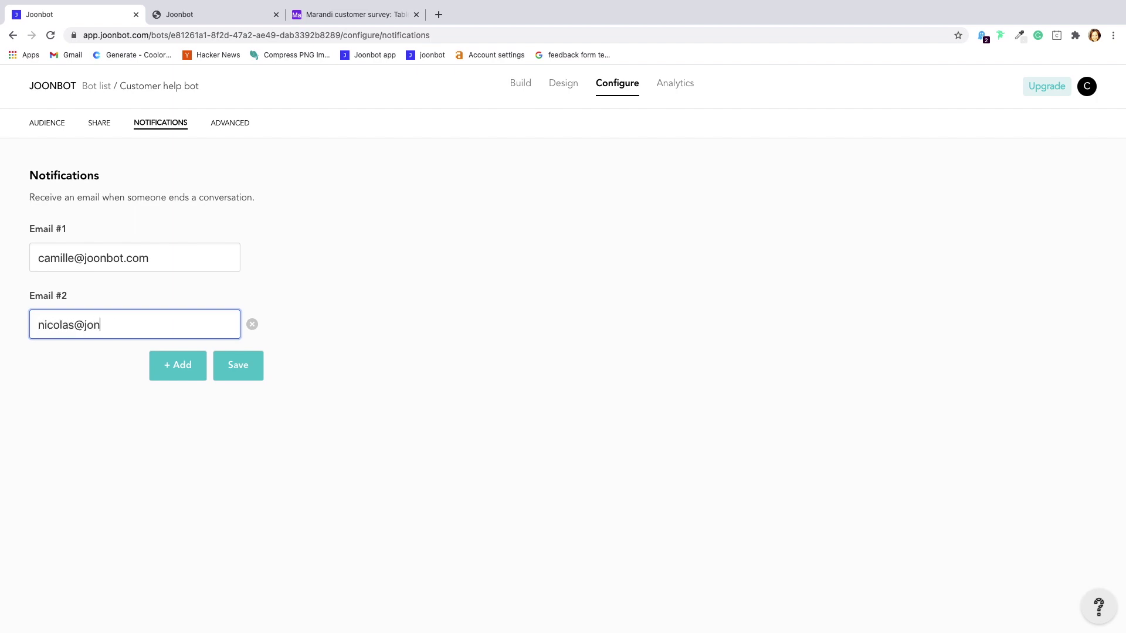
click(236, 366)
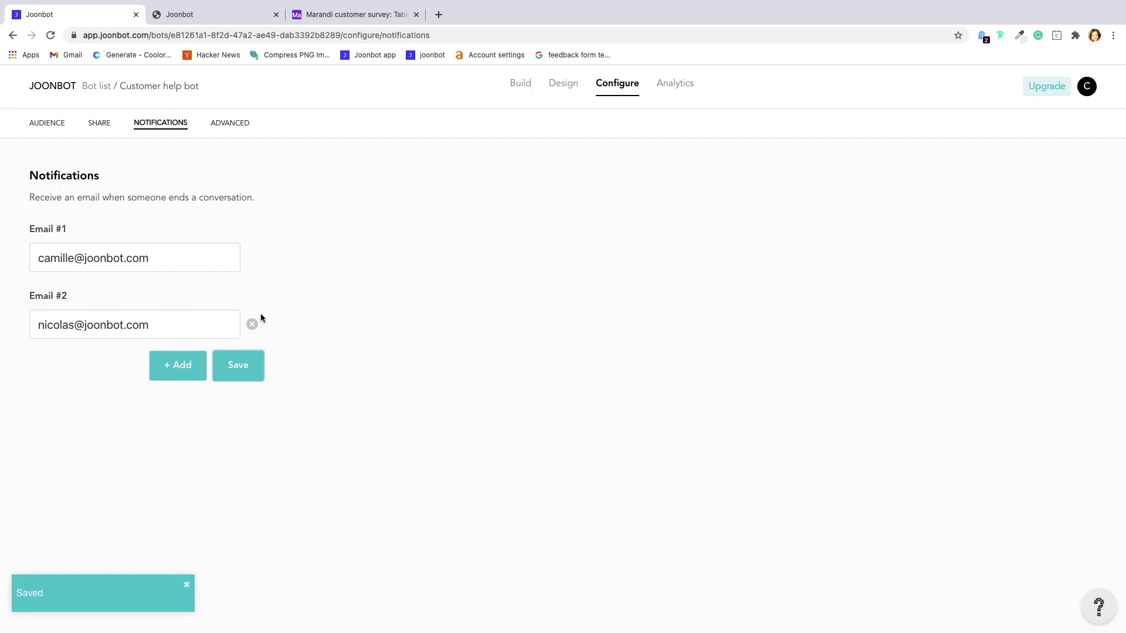
Remove both notification email addresses and save the empty list
click(252, 325)
click(194, 261)
key(super+a)
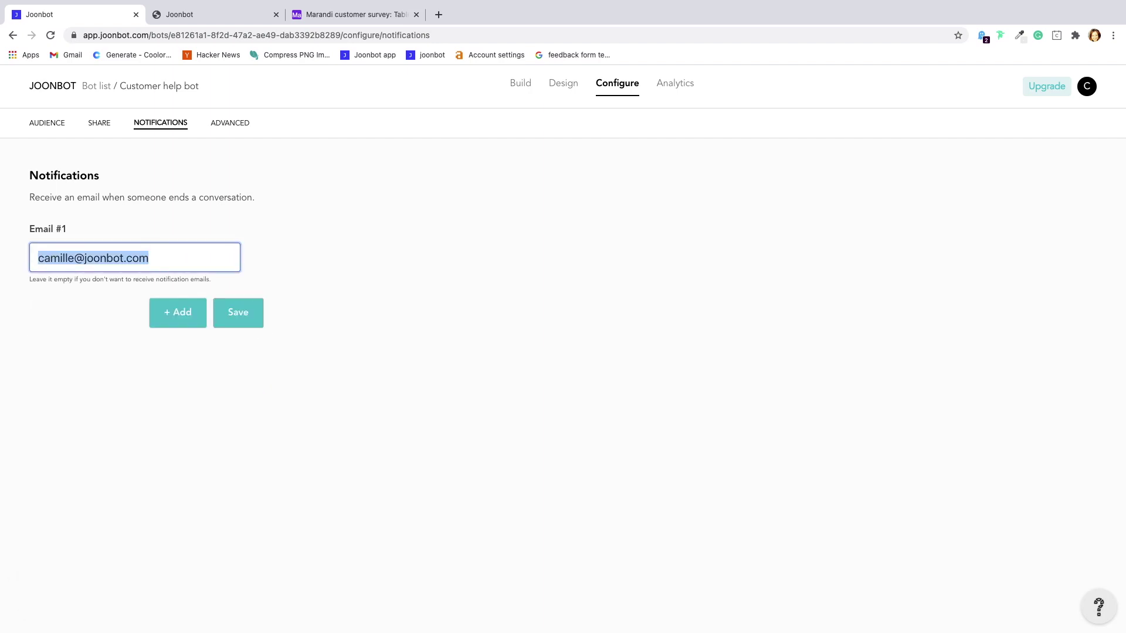
key(BackSpace)
click(81, 339)
click(258, 303)
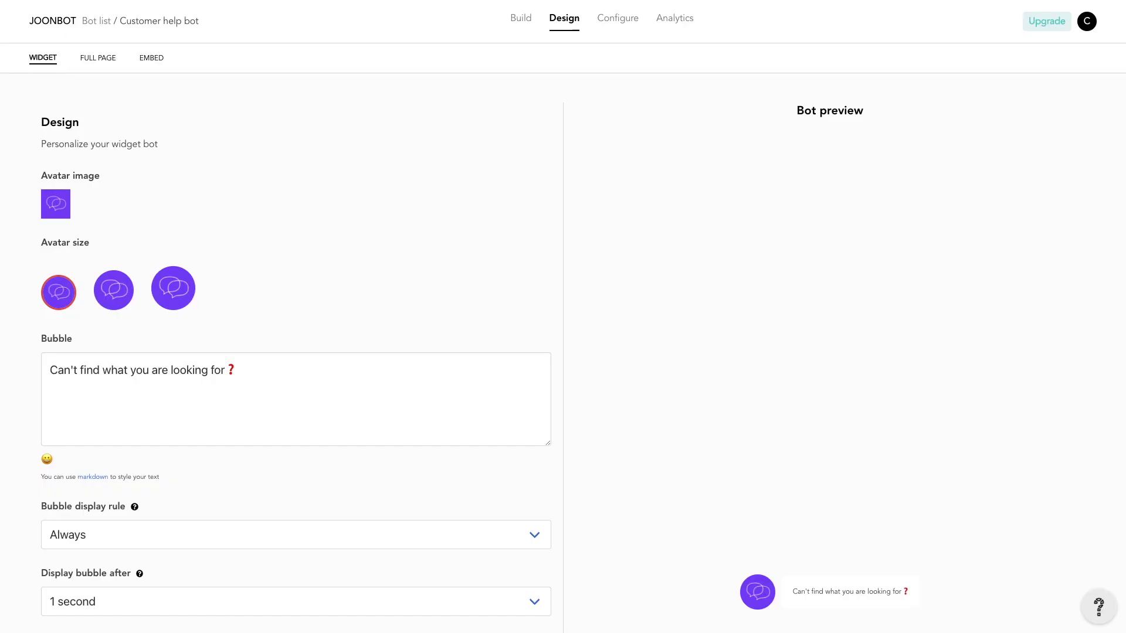
Make the answers' colour red and use bubble-purple.png as the avatar
click(301, 369)
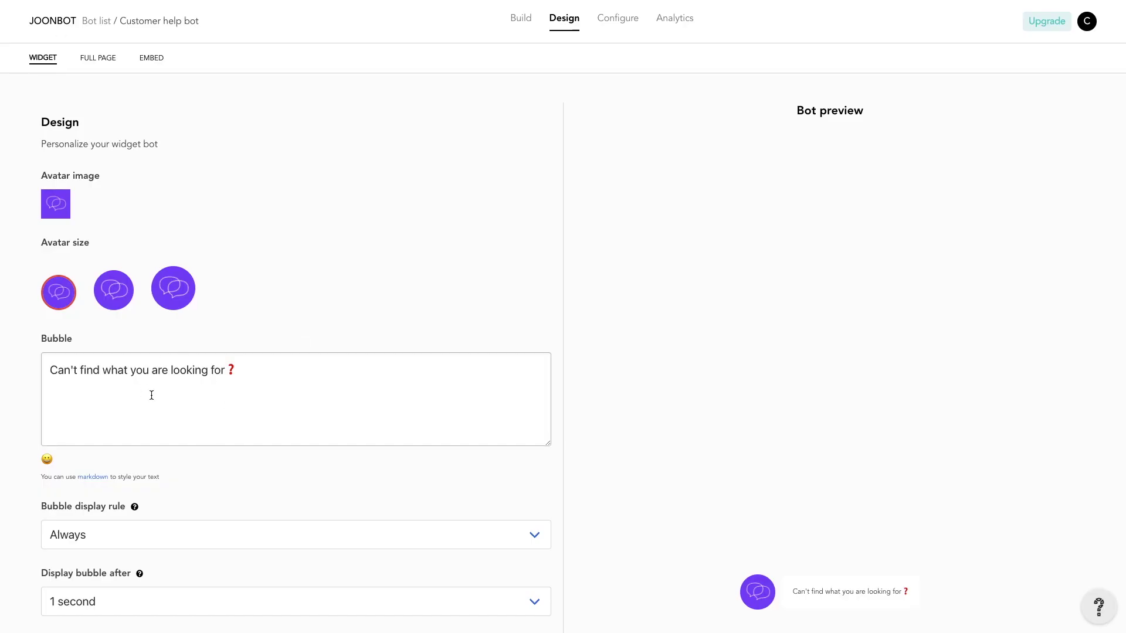
scroll(196, 397, down, 8)
click(54, 528)
click(127, 540)
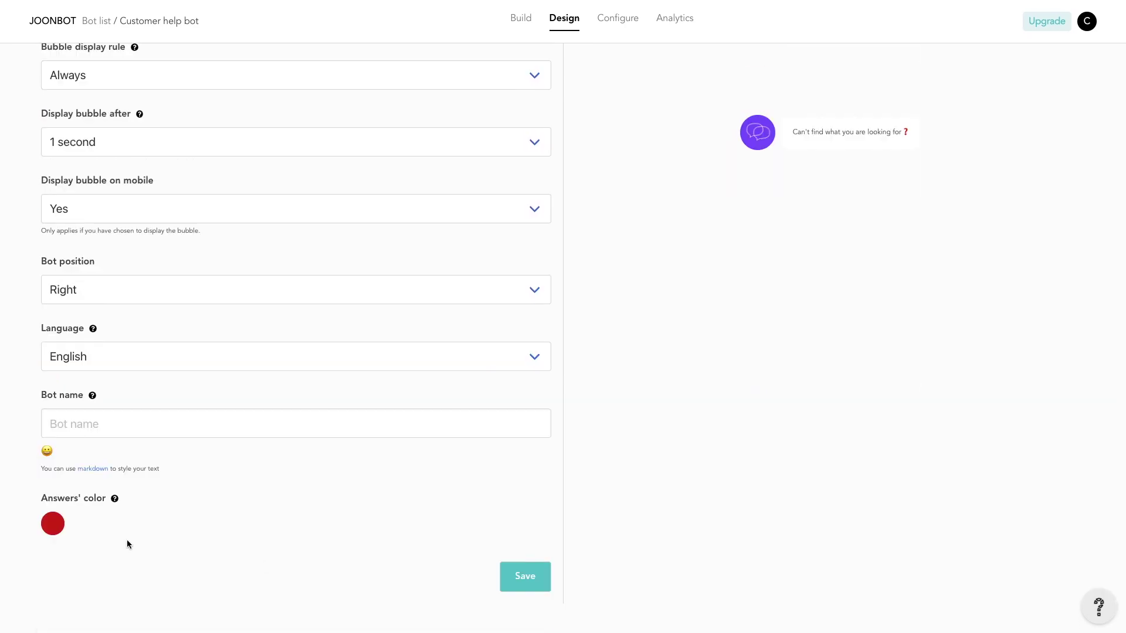
scroll(128, 537, up, 8)
click(55, 204)
click(548, 377)
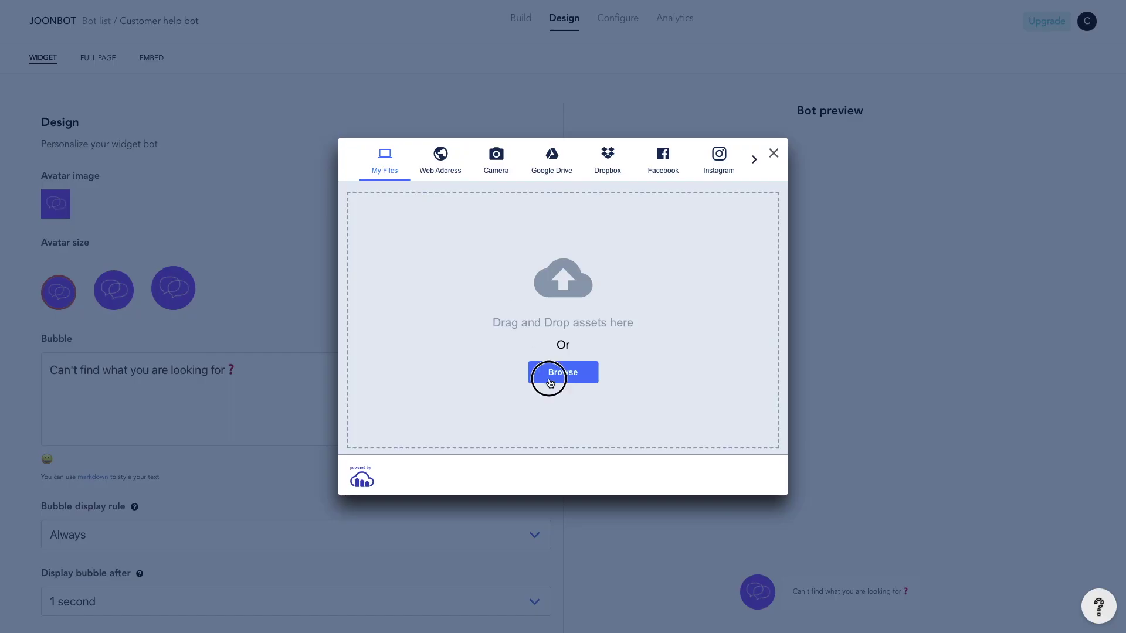
click(728, 432)
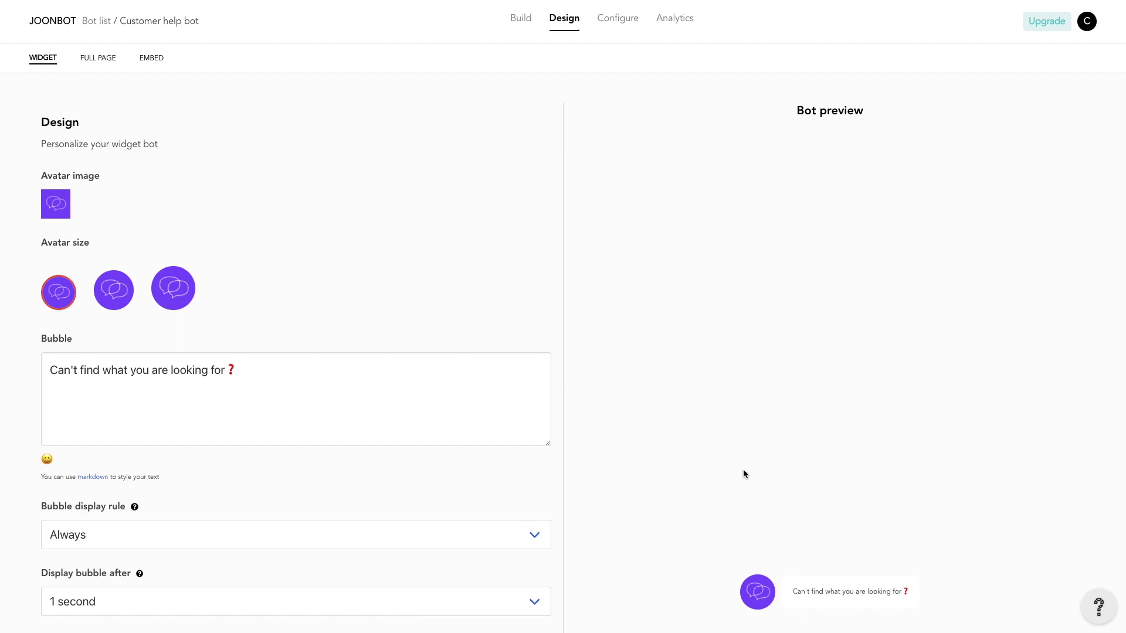
Set the bot language to French and position to Left, then save the design
scroll(337, 437, down, 5)
click(136, 530)
click(120, 546)
scroll(121, 548, down, 3)
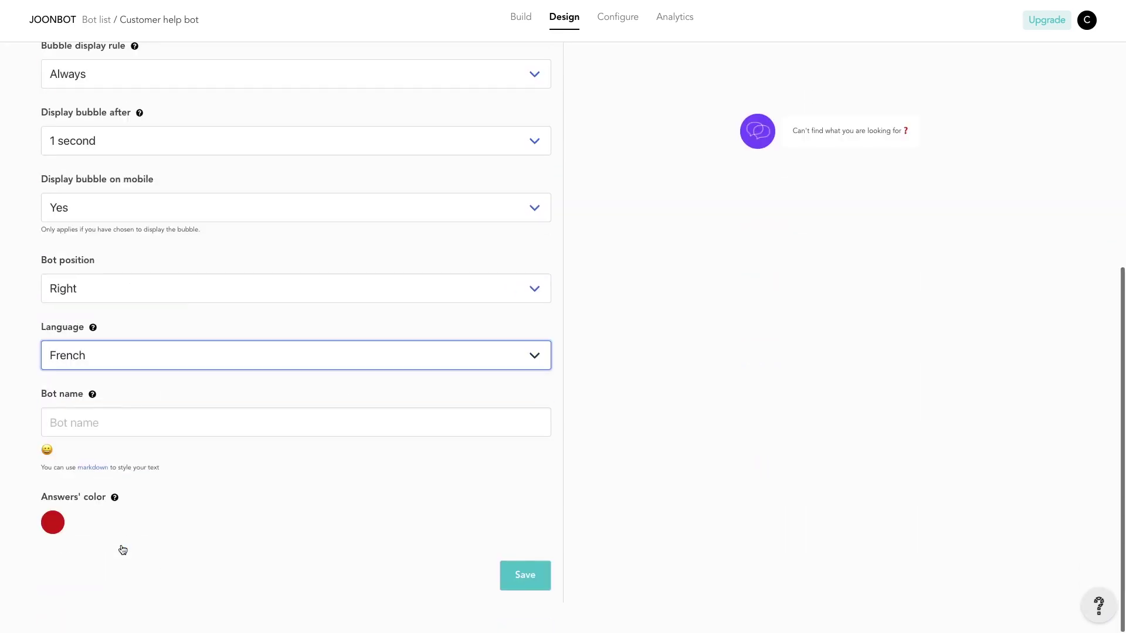
scroll(151, 381, up, 2)
click(151, 382)
click(152, 365)
scroll(190, 505, down, 2)
click(546, 585)
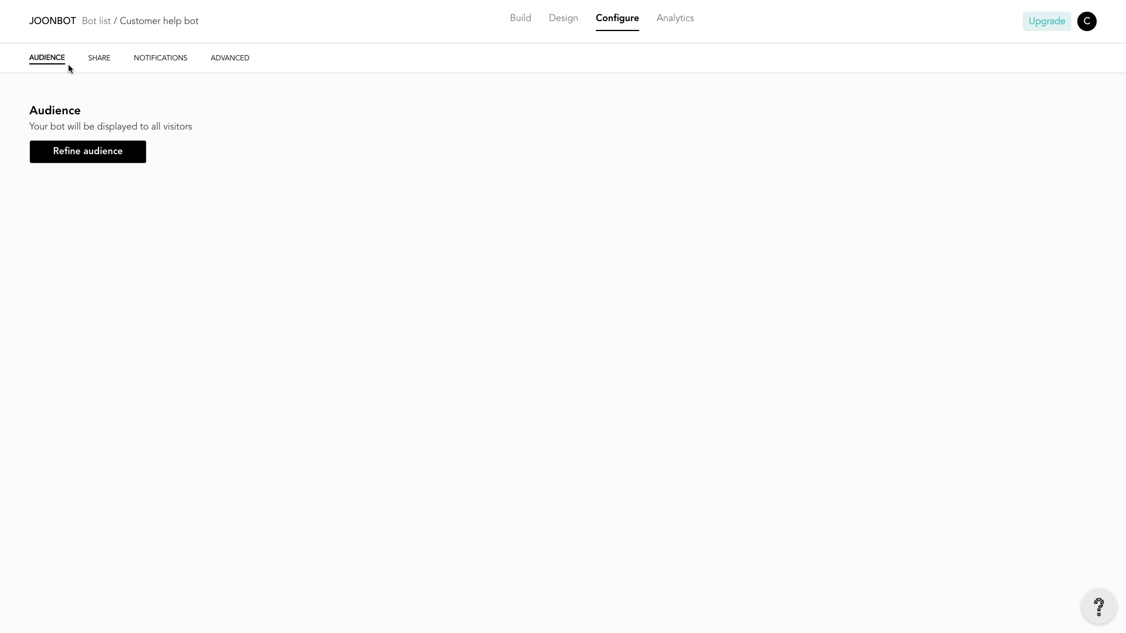
Add an audience rule showing the bot when the URL contains 'gclid'
click(72, 153)
click(309, 161)
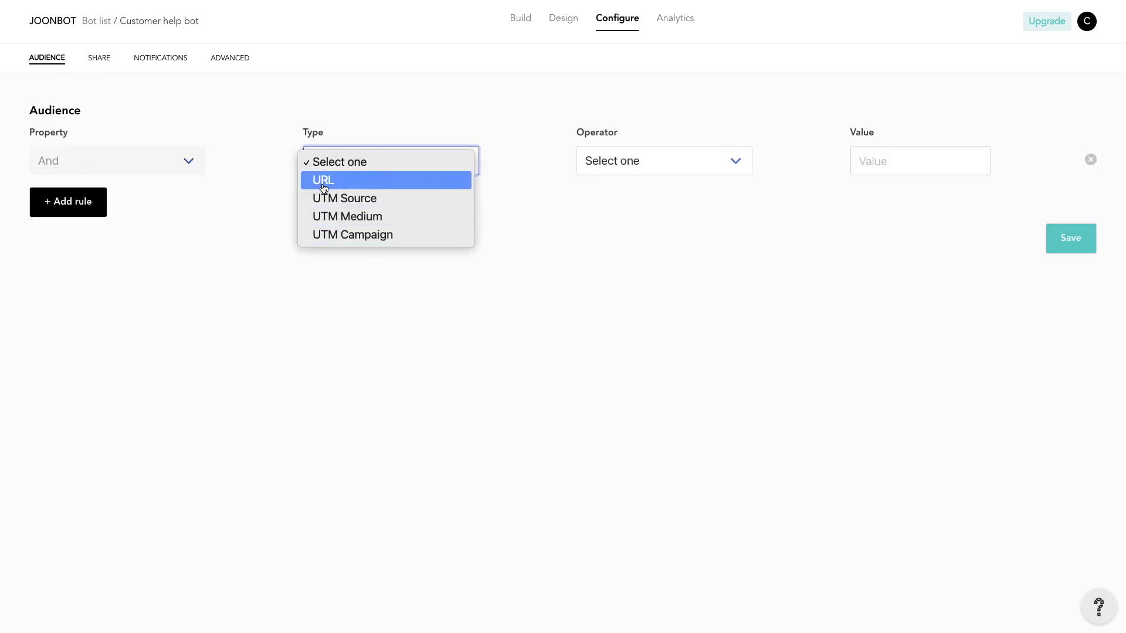
click(323, 182)
click(621, 168)
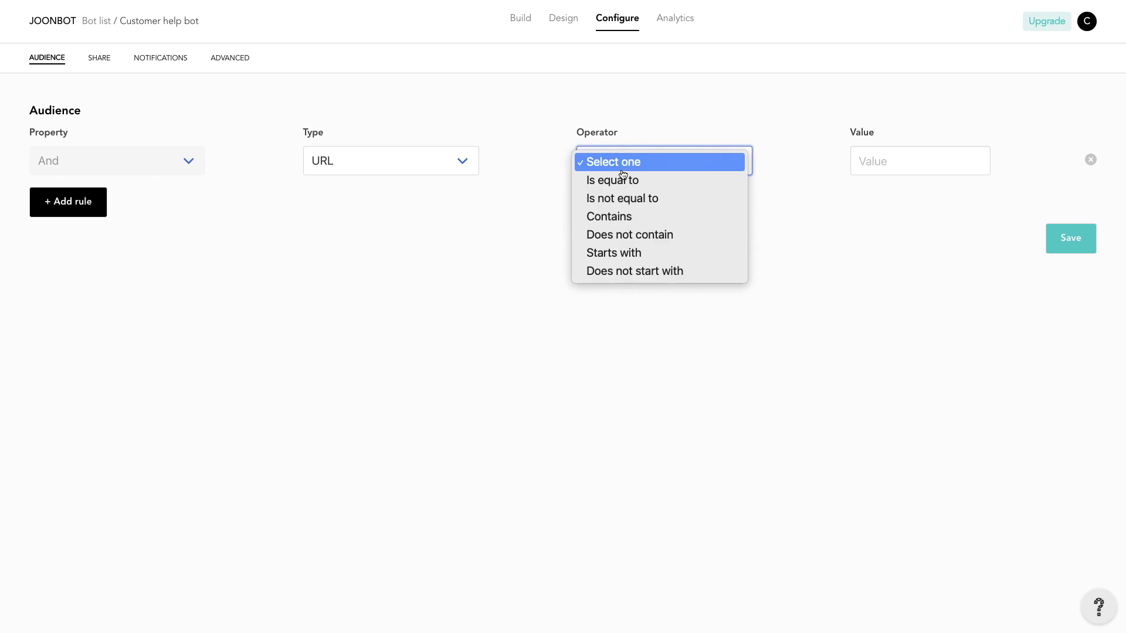
click(613, 216)
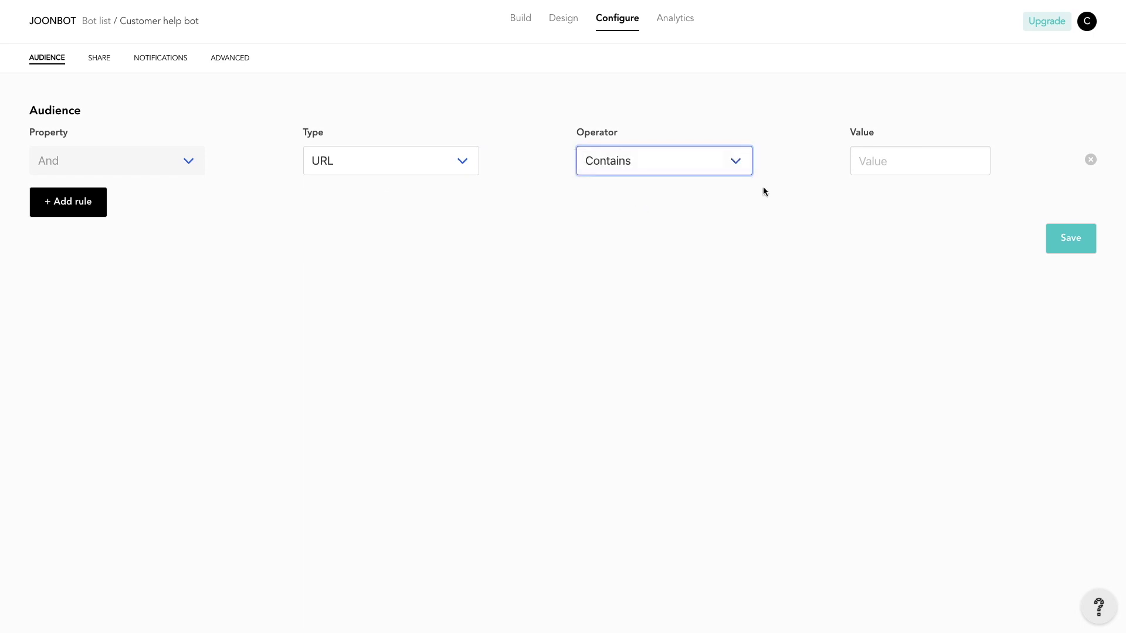
click(874, 162)
text(gclid)
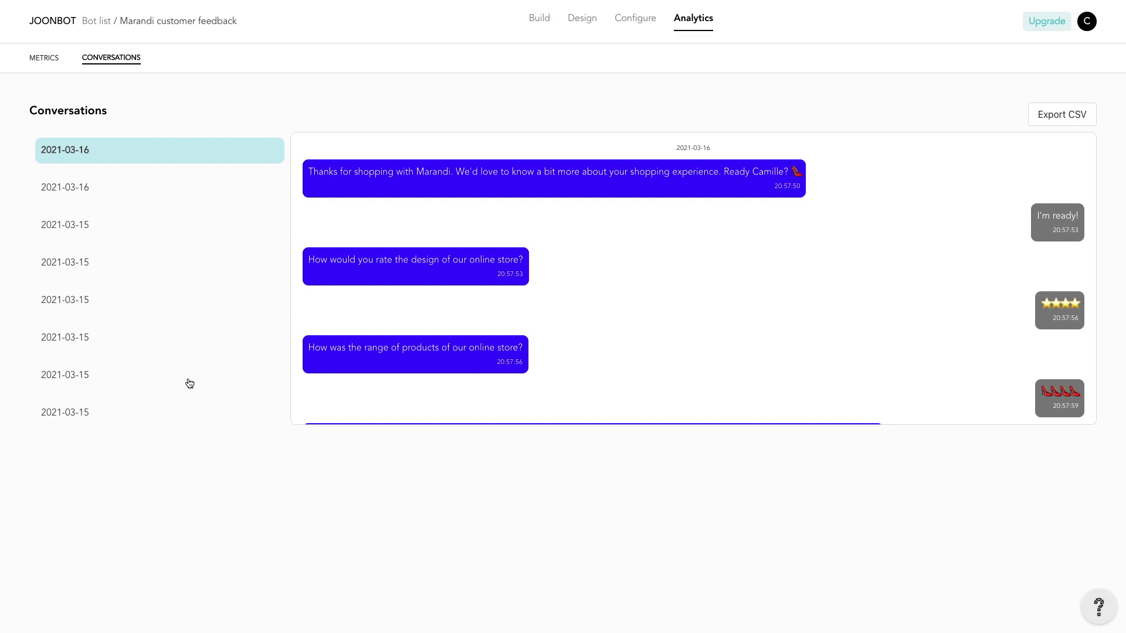
Review the feedback bot's Configure > Advanced publish settings, then view its Analytics metrics (39 views, goal 2/39)
click(623, 20)
click(229, 56)
scroll(407, 477, down, 1)
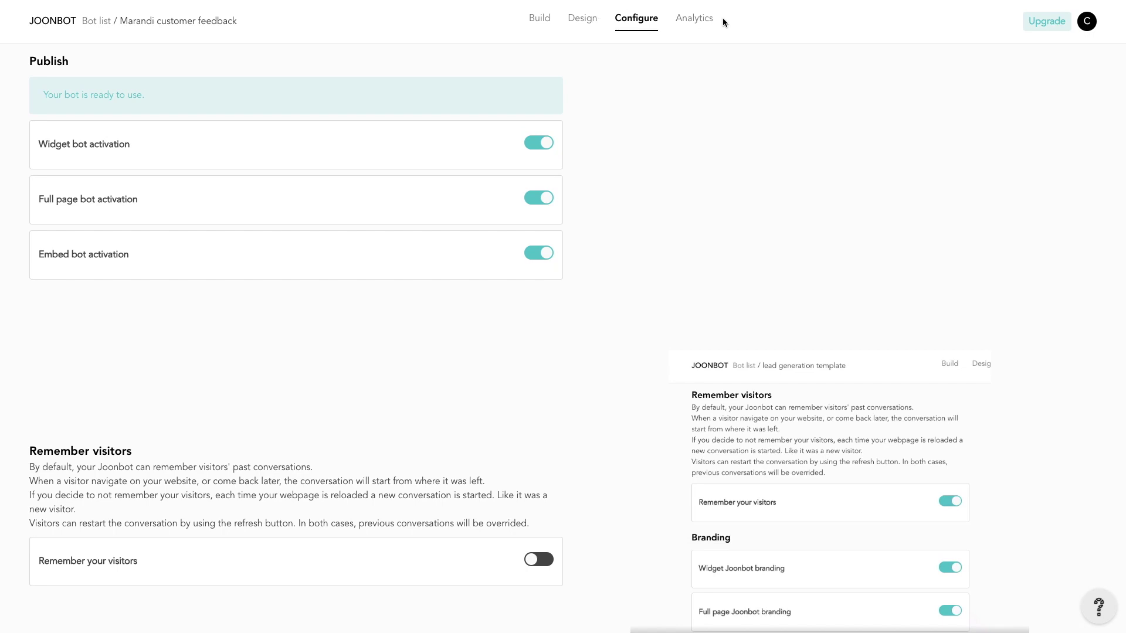
click(695, 20)
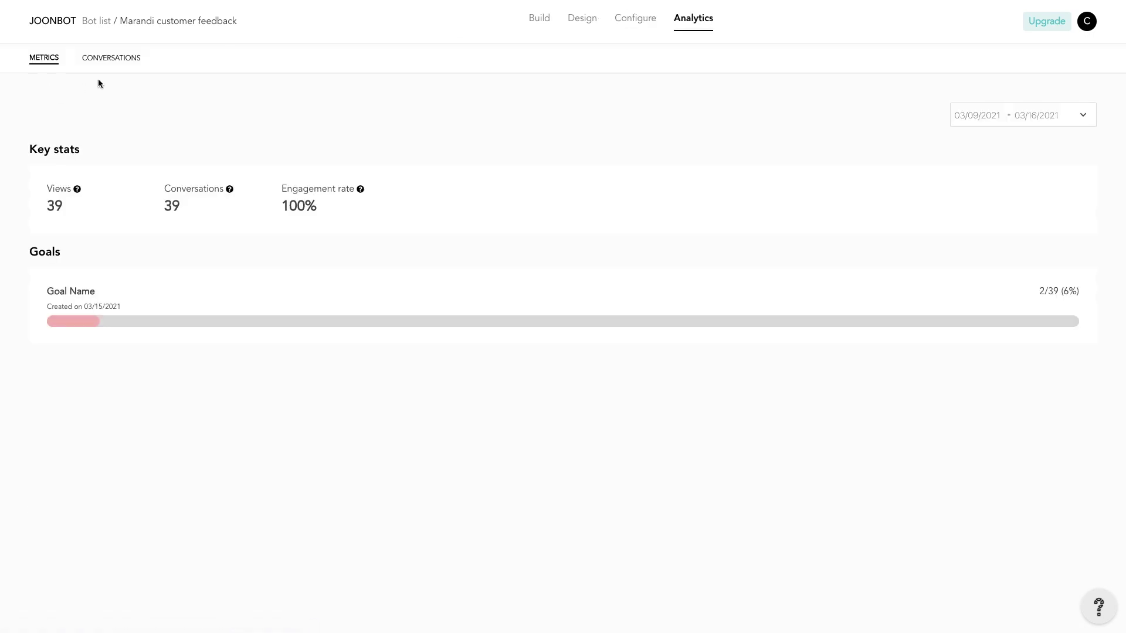
Check Conversations, set the Metrics date range to 03/08/2021–03/15/2021, then return to the Build flowchart
click(111, 57)
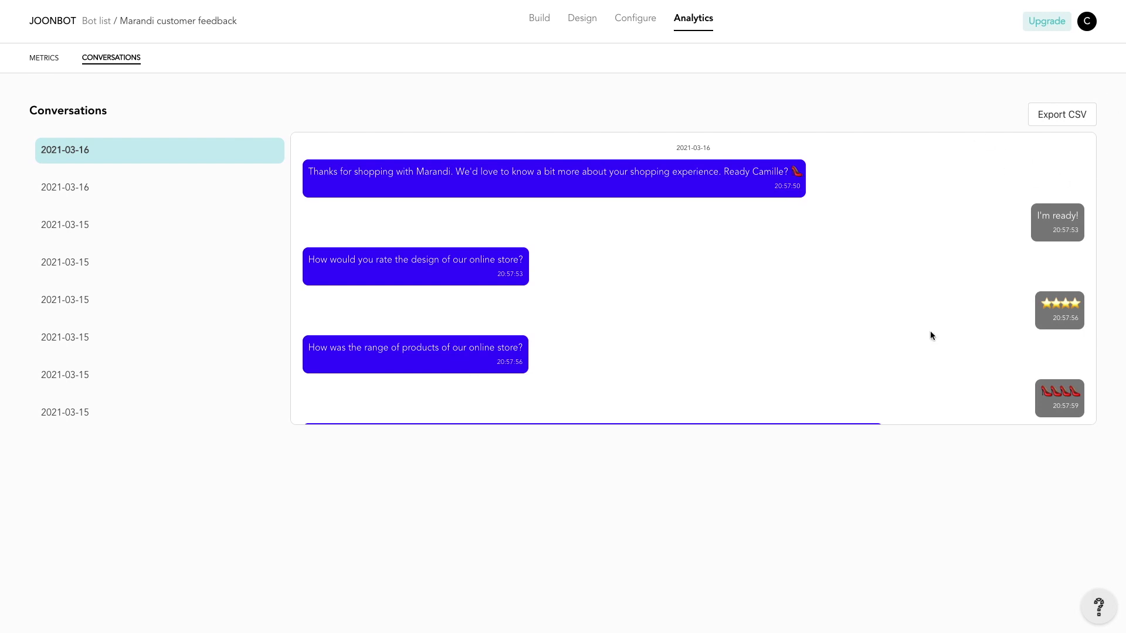
click(44, 58)
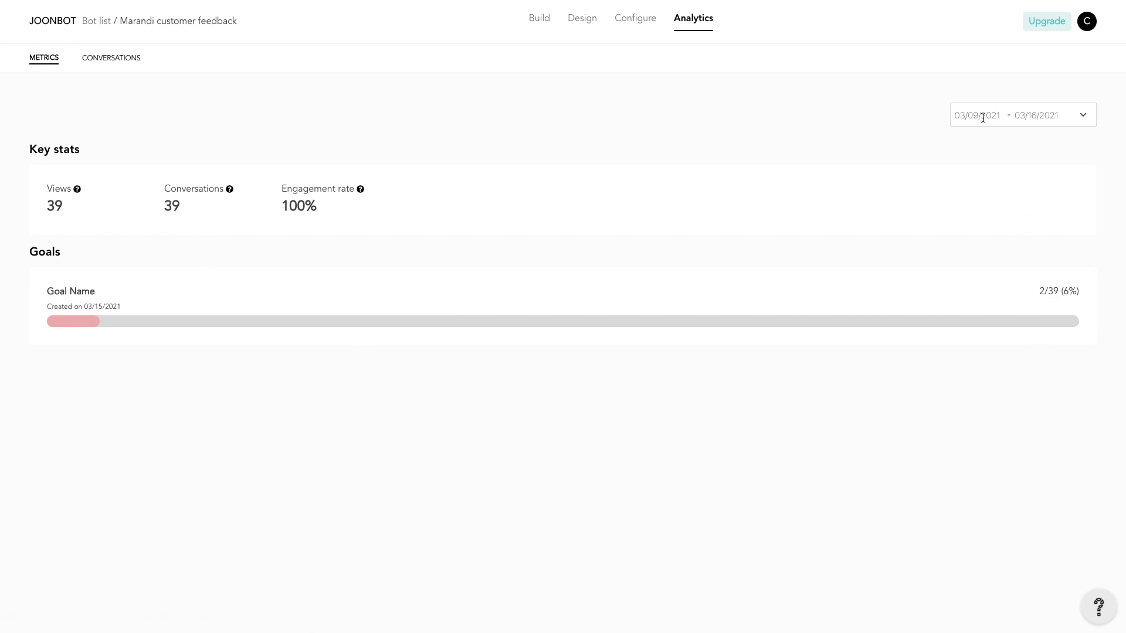
click(980, 116)
click(986, 223)
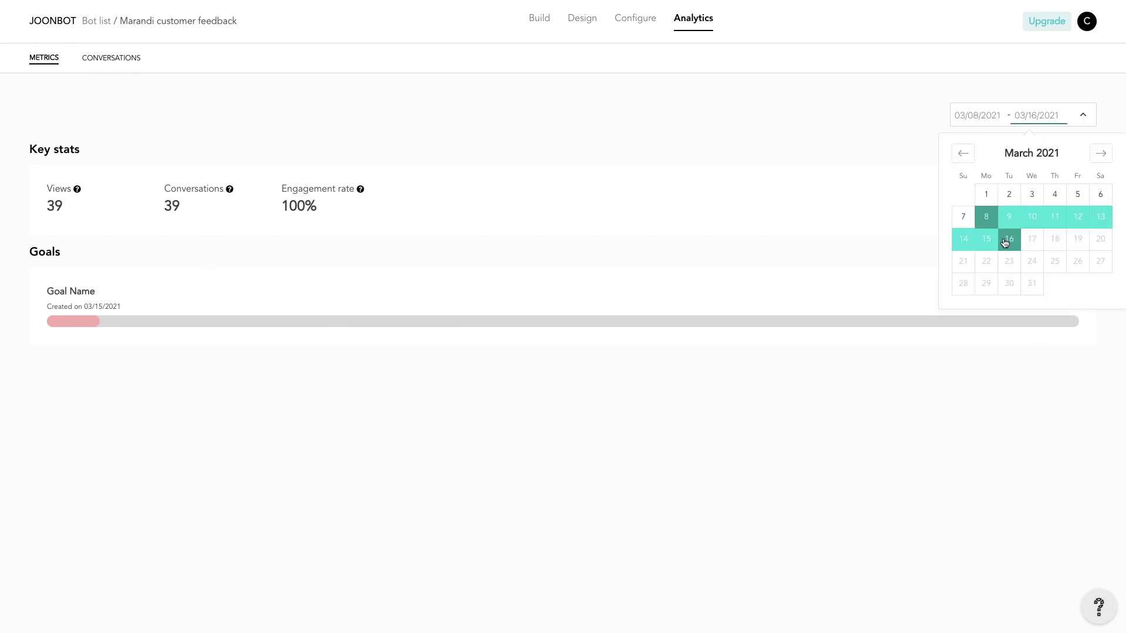
click(987, 239)
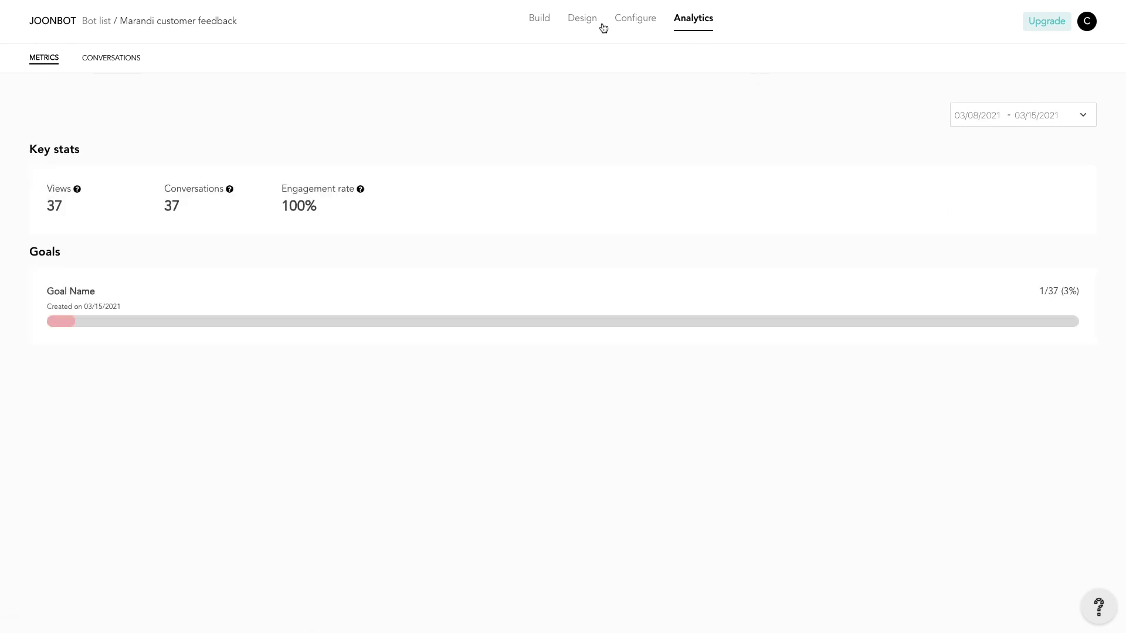
click(548, 20)
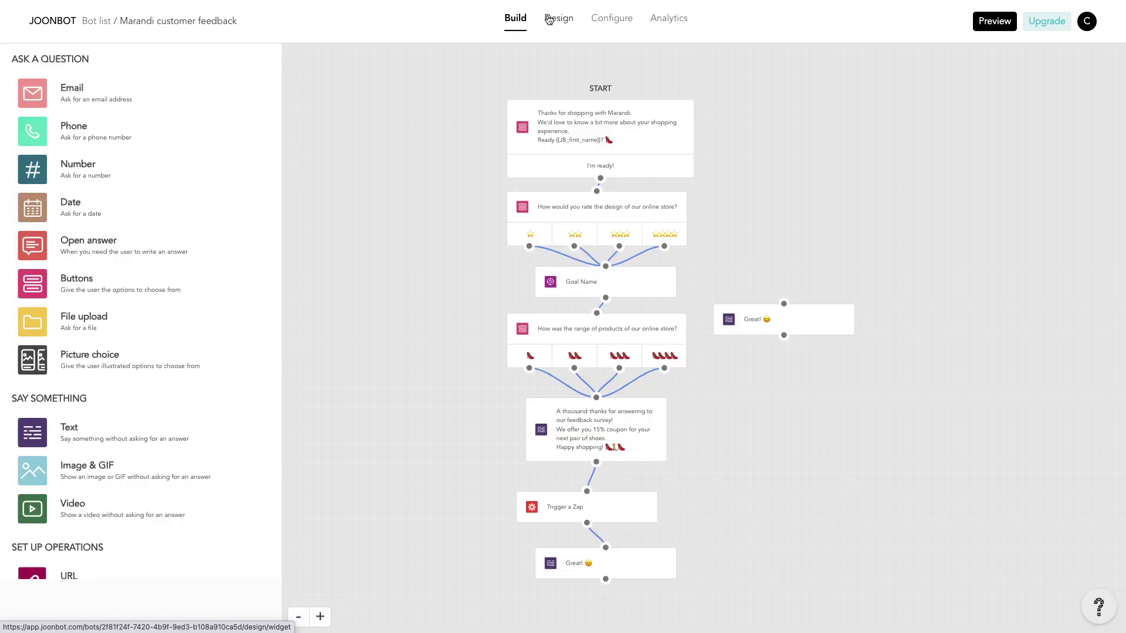
scroll(164, 332, down, 5)
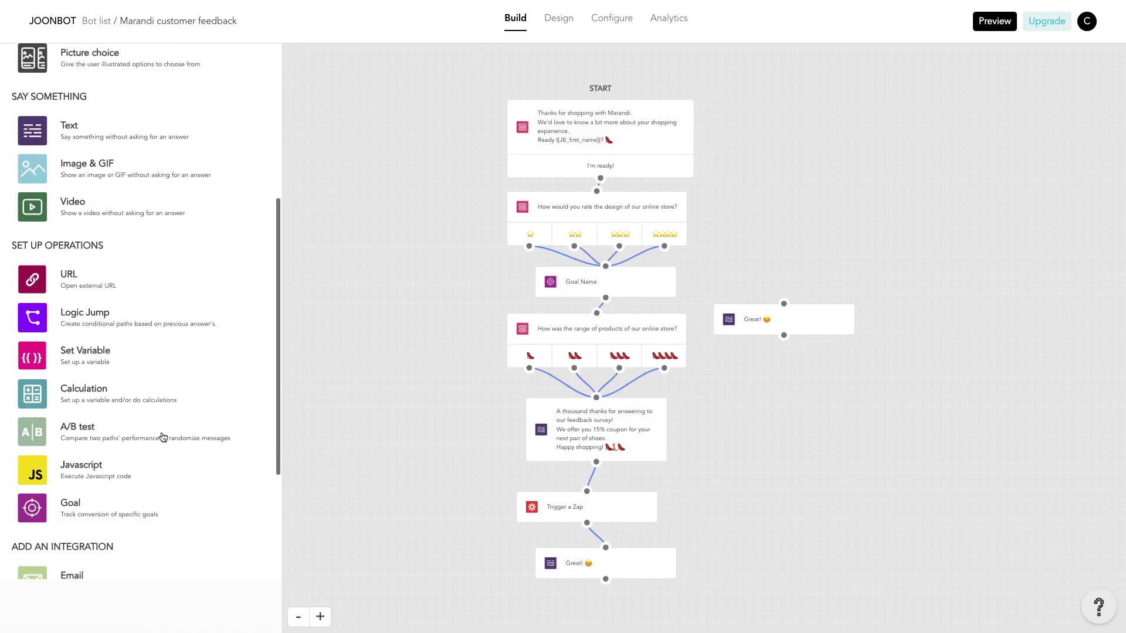